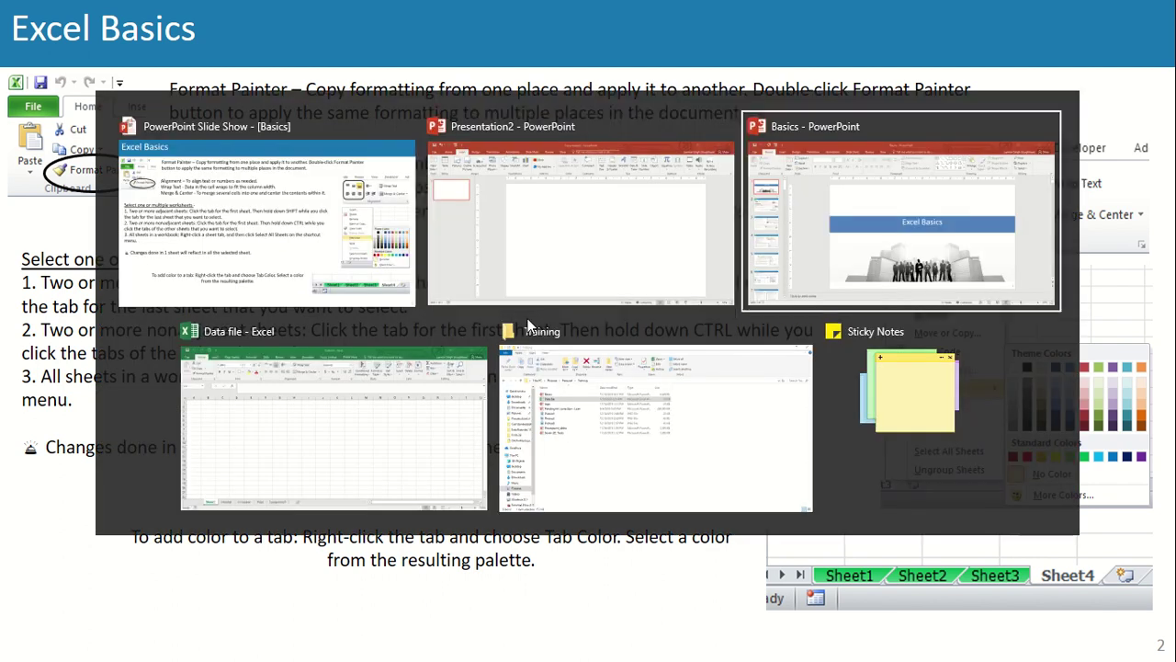
{"action": "key", "text": "alt+Tab"}
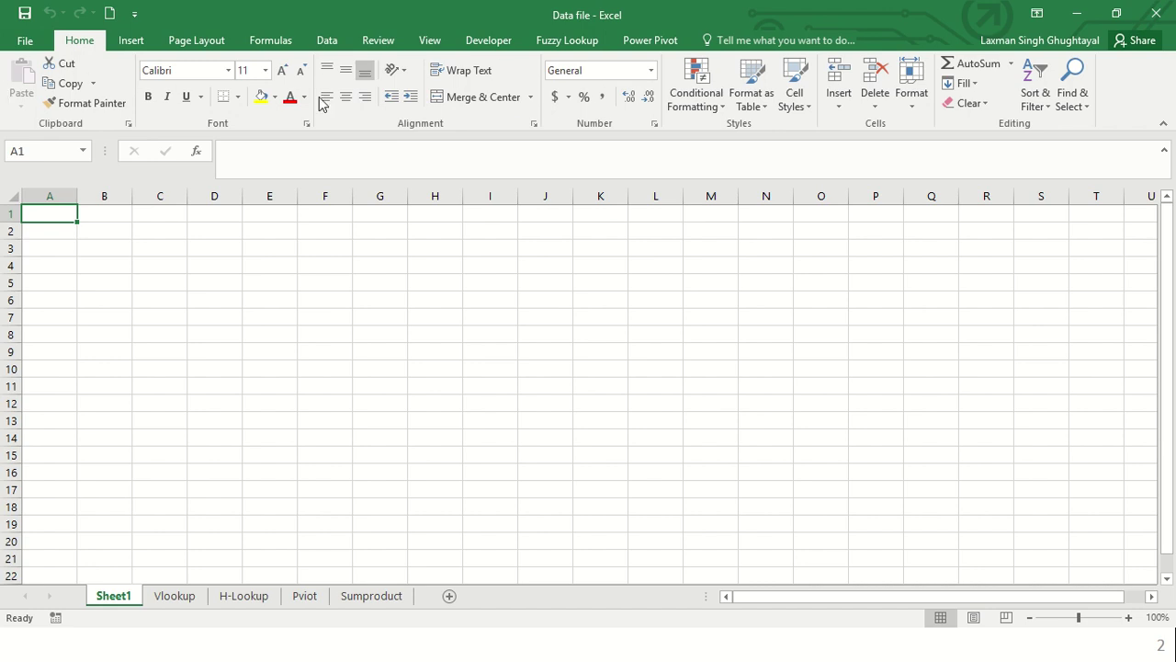
{"action": "key", "text": "alt+Tab"}
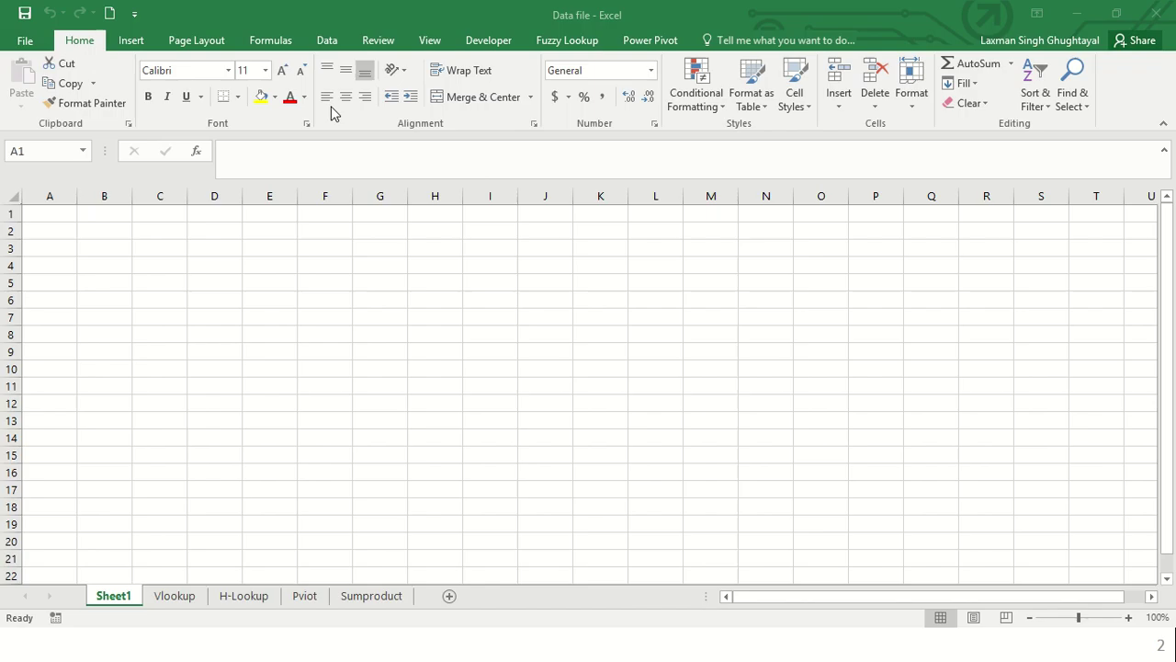
{"action": "left_click", "coordinate": [202, 256]}
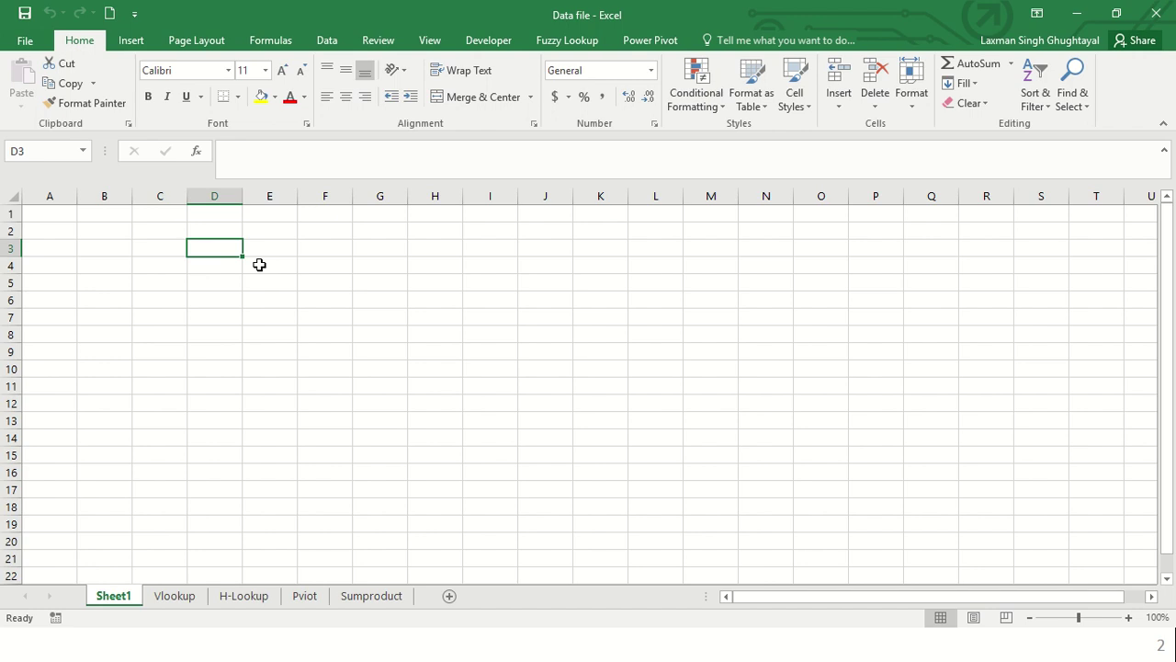
- Enter a bold, yellow-filled 'Date' heading in D3
{"action": "type", "text": "Date"}
{"action": "key", "text": "Return"}
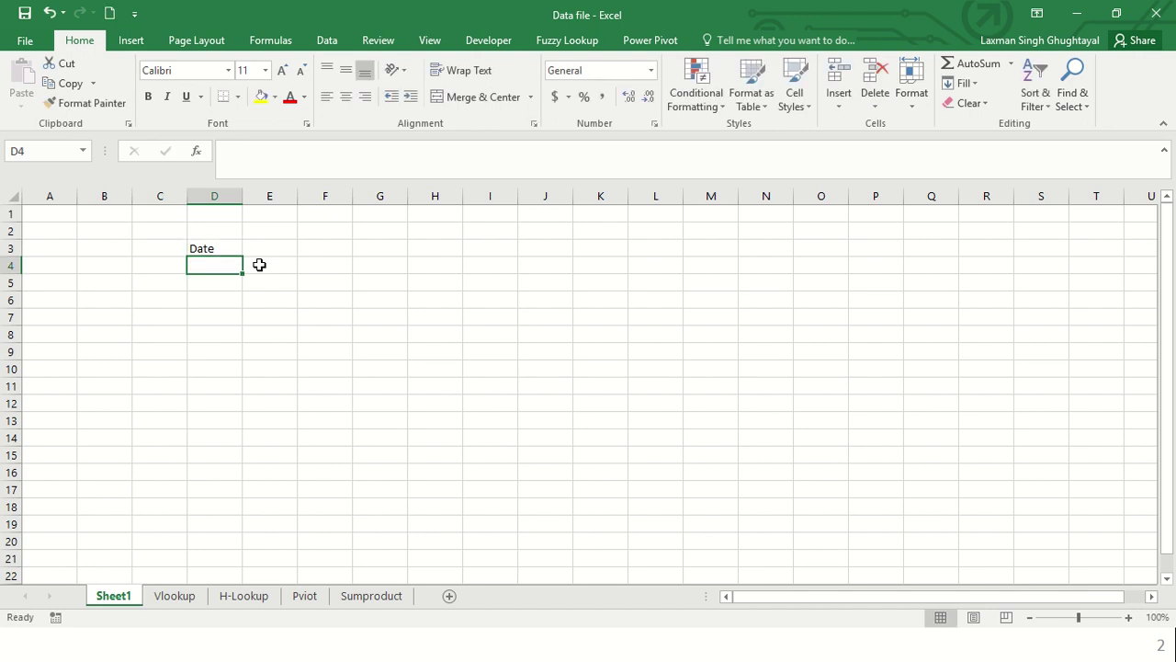
{"action": "key", "text": "Up"}
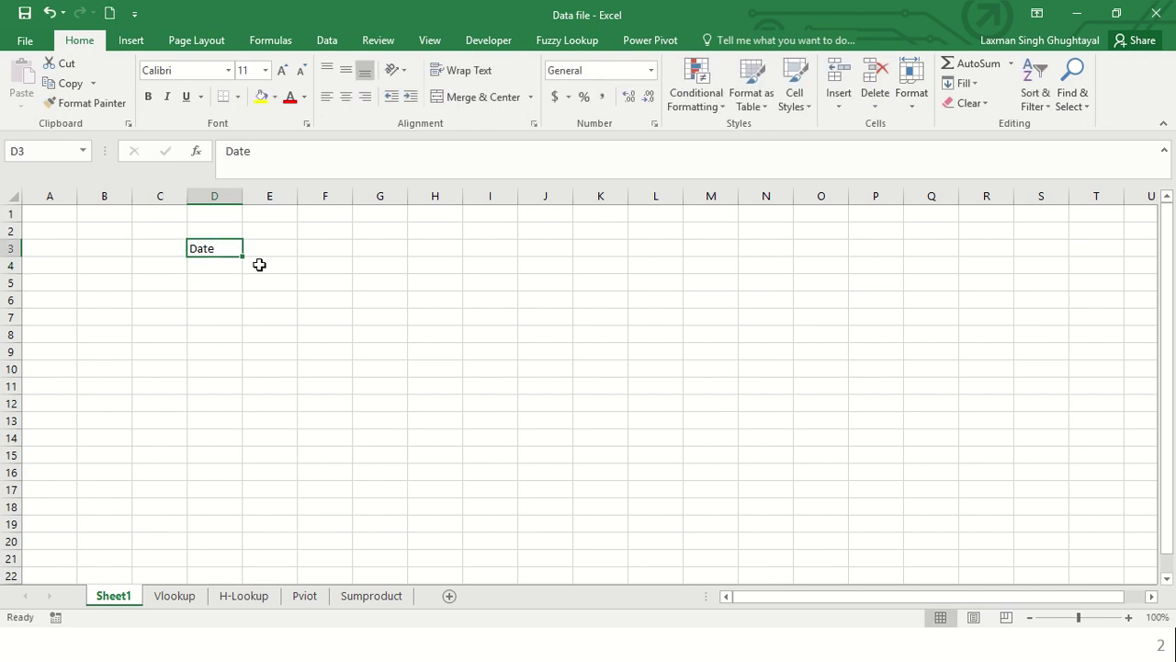
{"action": "key", "text": "ctrl+b"}
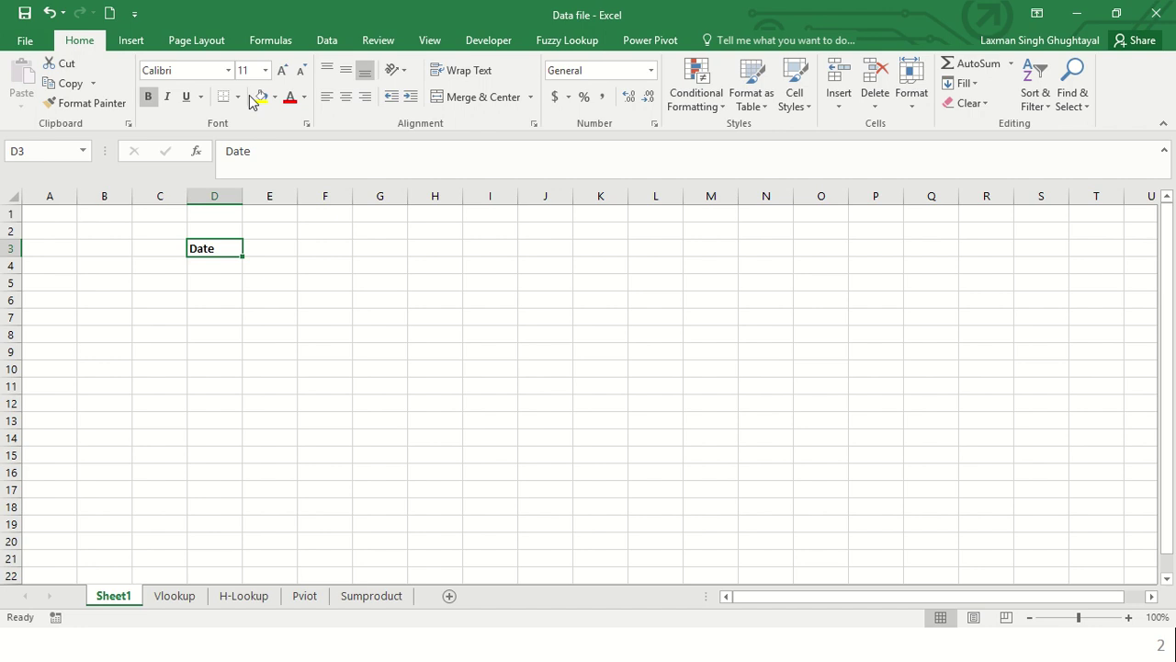
{"action": "left_click", "coordinate": [263, 101]}
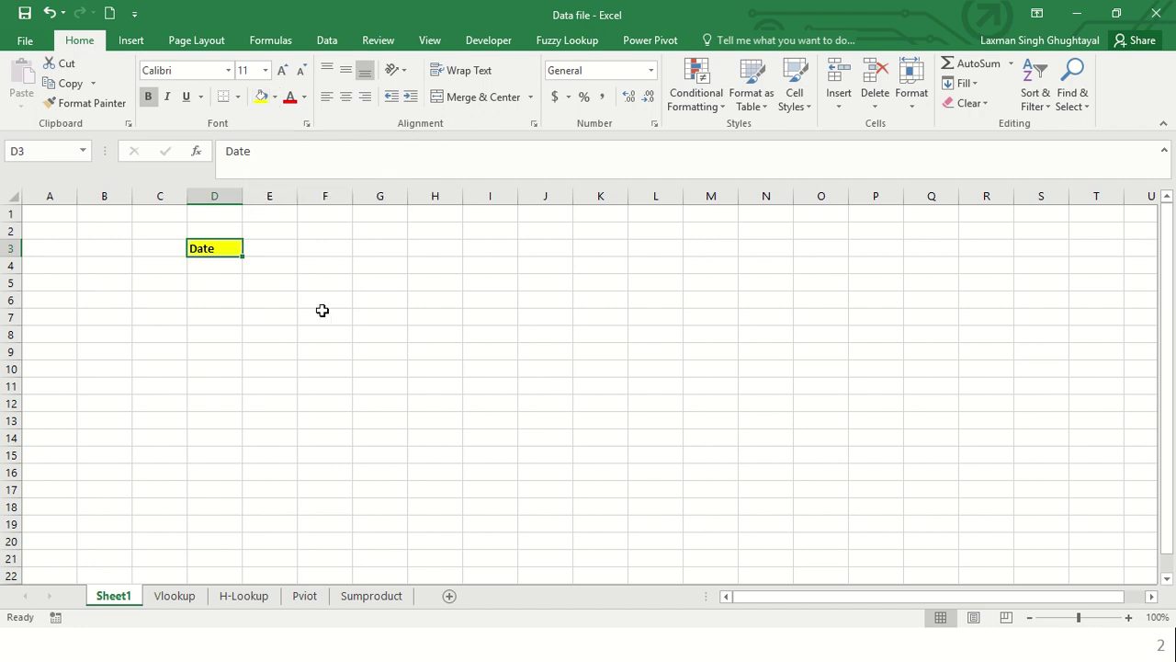
{"action": "left_click", "coordinate": [435, 250]}
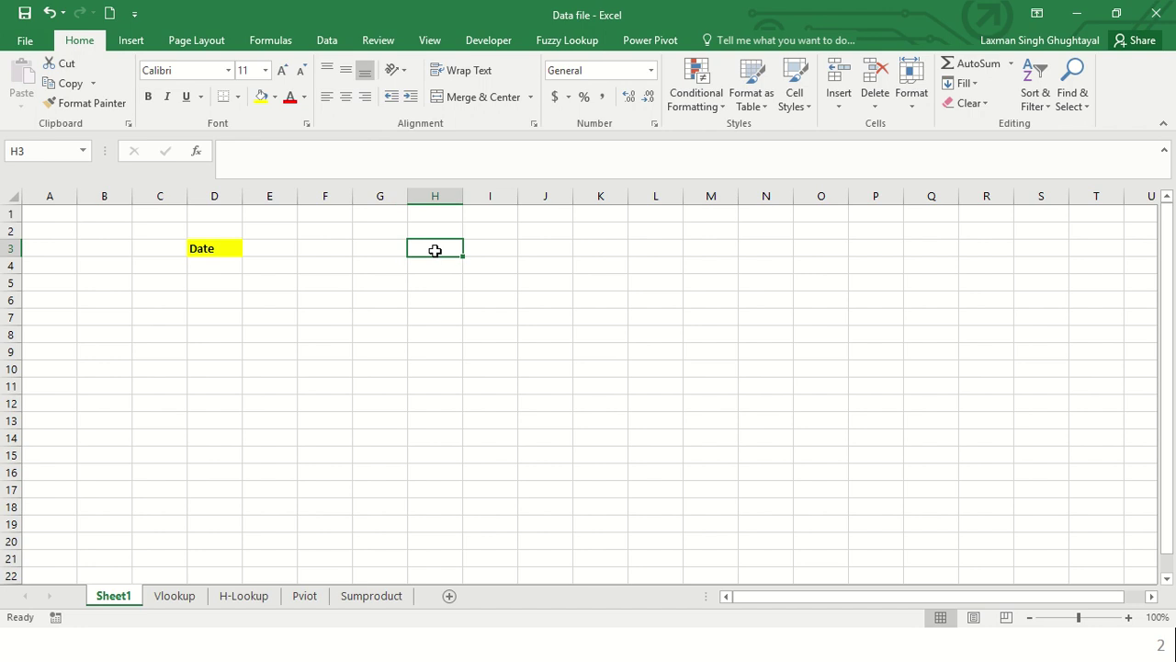
- Add a plain 'Time' heading in E3 next to Date
{"action": "key", "text": "Left"}
{"action": "key", "text": "Left"}
{"action": "key", "text": "Left"}
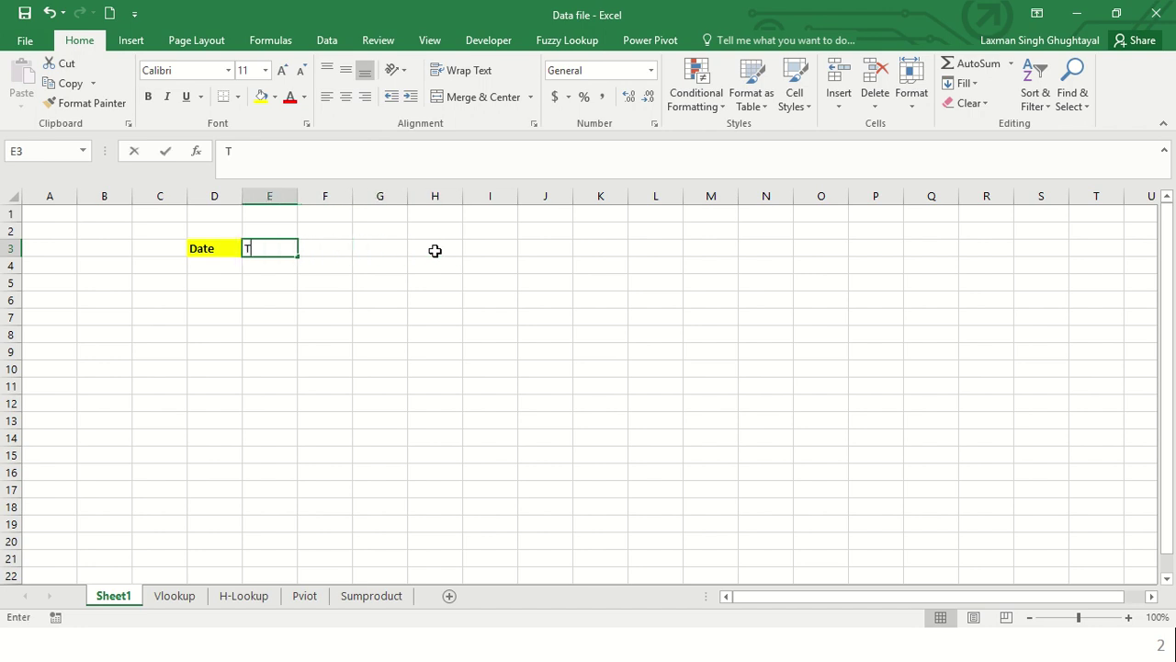
{"action": "type", "text": "Time"}
{"action": "key", "text": "Return"}
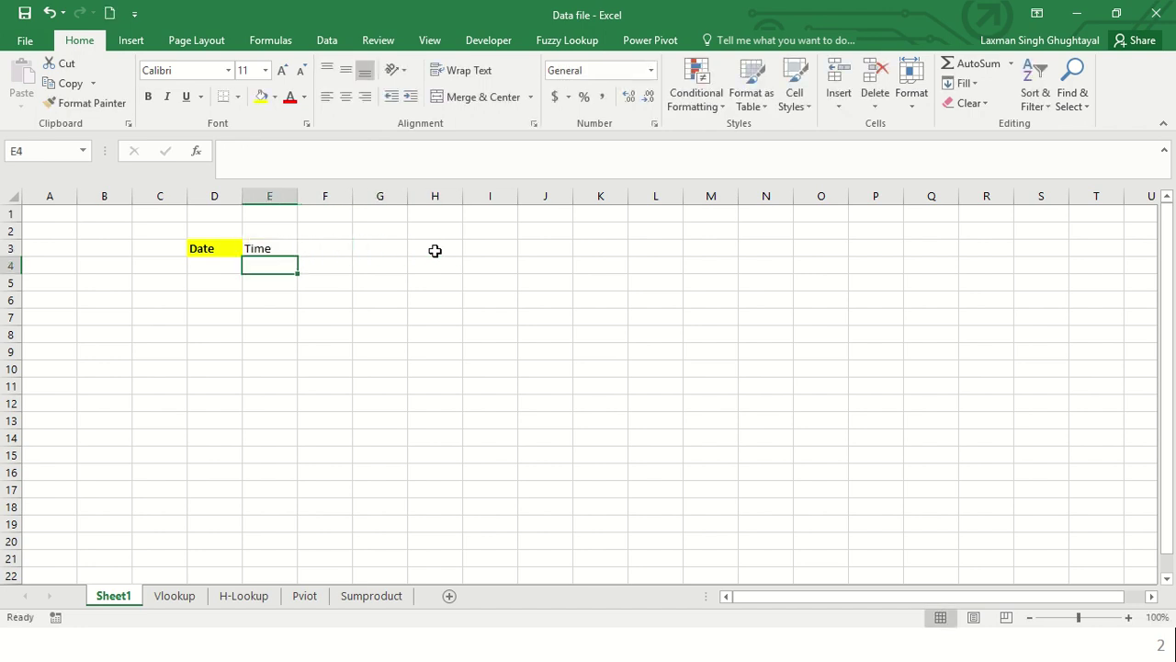
{"action": "key", "text": "Up"}
{"action": "key", "text": "Down"}
{"action": "key", "text": "Up"}
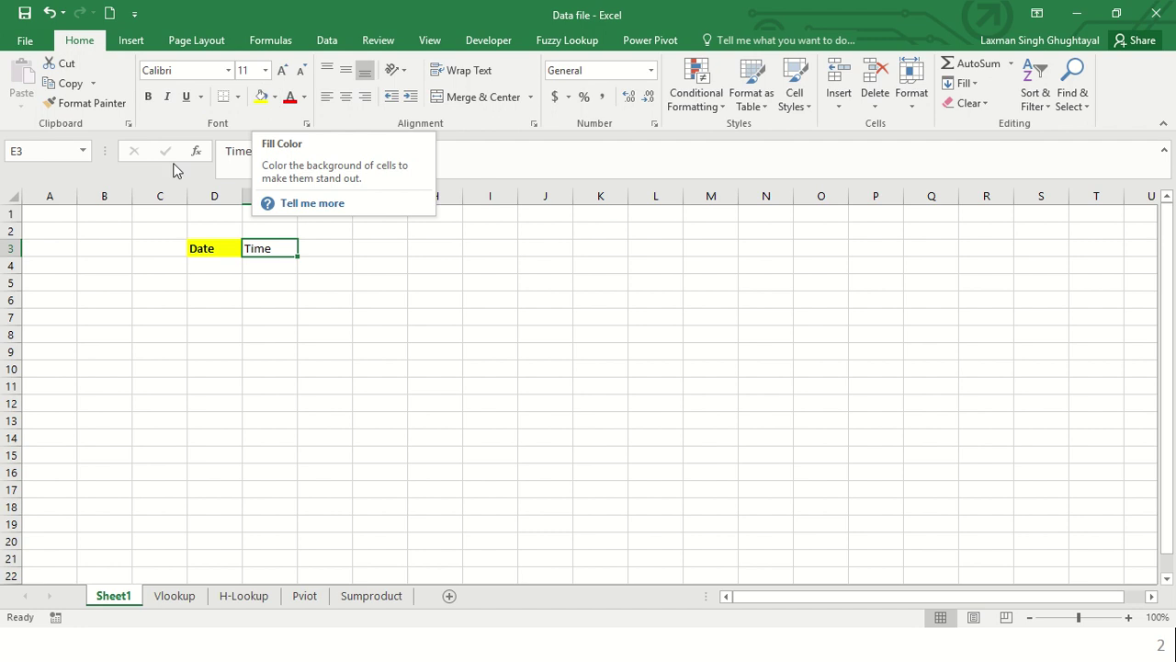
- Copy D3's bold yellow formatting onto the E3 'Time' heading with Format Painter
{"action": "left_click", "coordinate": [208, 251]}
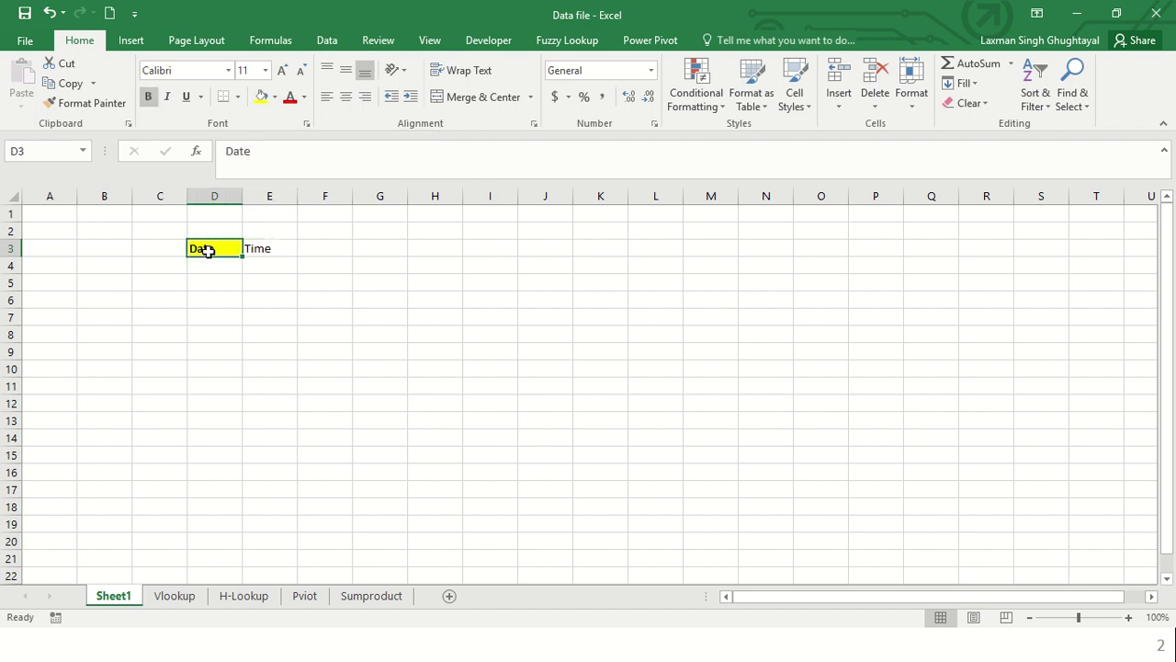
{"action": "left_click", "coordinate": [87, 107]}
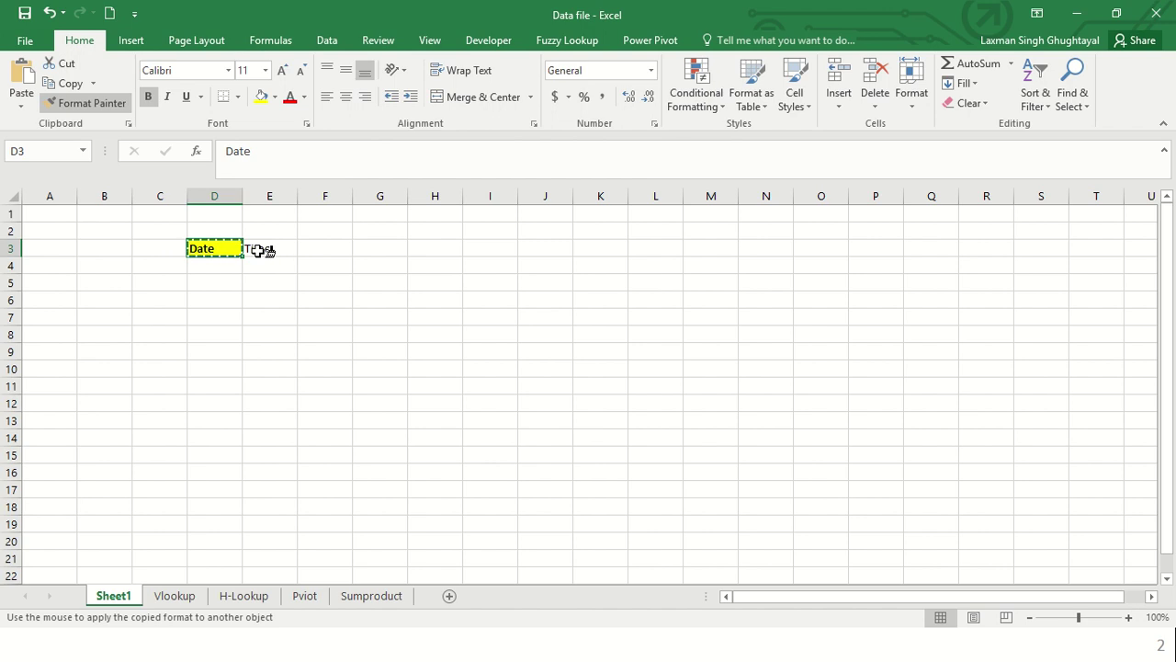
{"action": "left_click", "coordinate": [259, 249]}
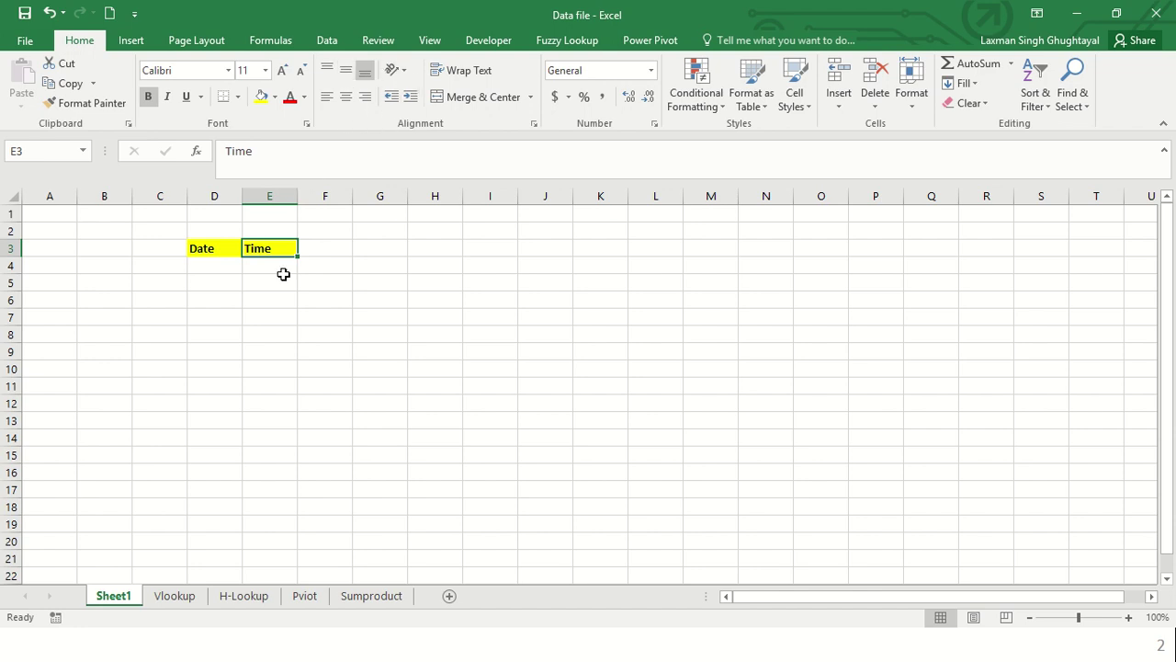
- Enter 1, 1, 2, 3 and 10 down column D starting at D4
{"action": "left_click", "coordinate": [223, 263]}
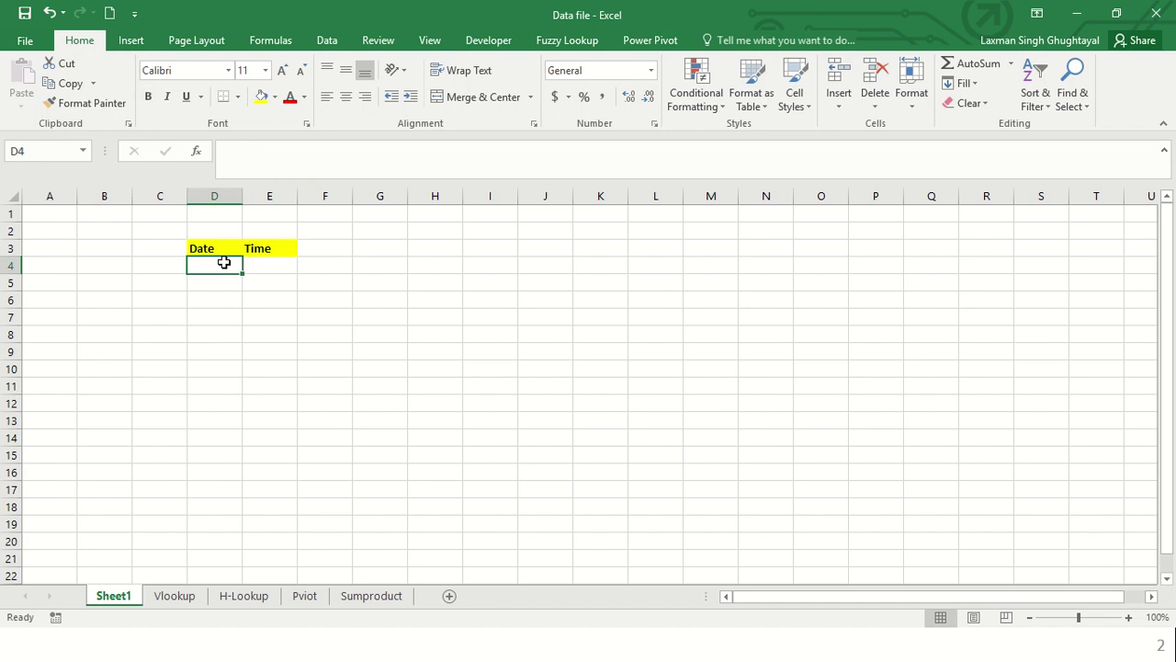
{"action": "type", "text": "1"}
{"action": "key", "text": "Return"}
{"action": "type", "text": "1"}
{"action": "key", "text": "Return"}
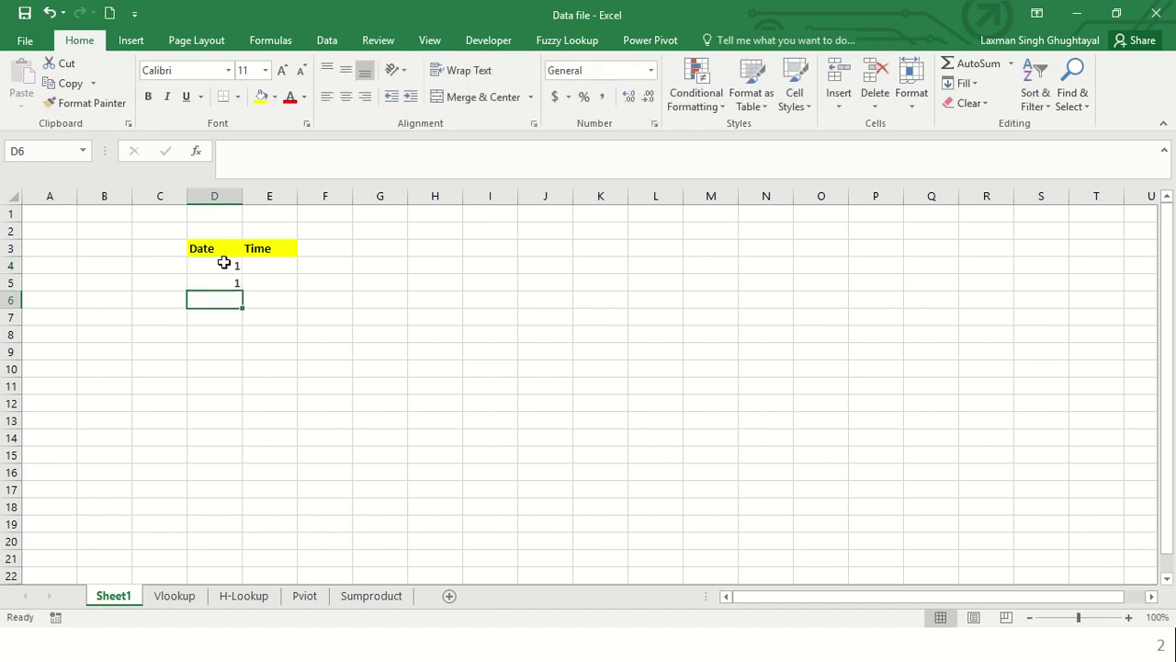
{"action": "type", "text": "2"}
{"action": "key", "text": "Return"}
{"action": "type", "text": "3"}
{"action": "key", "text": "Return"}
{"action": "type", "text": "10"}
{"action": "key", "text": "Return"}
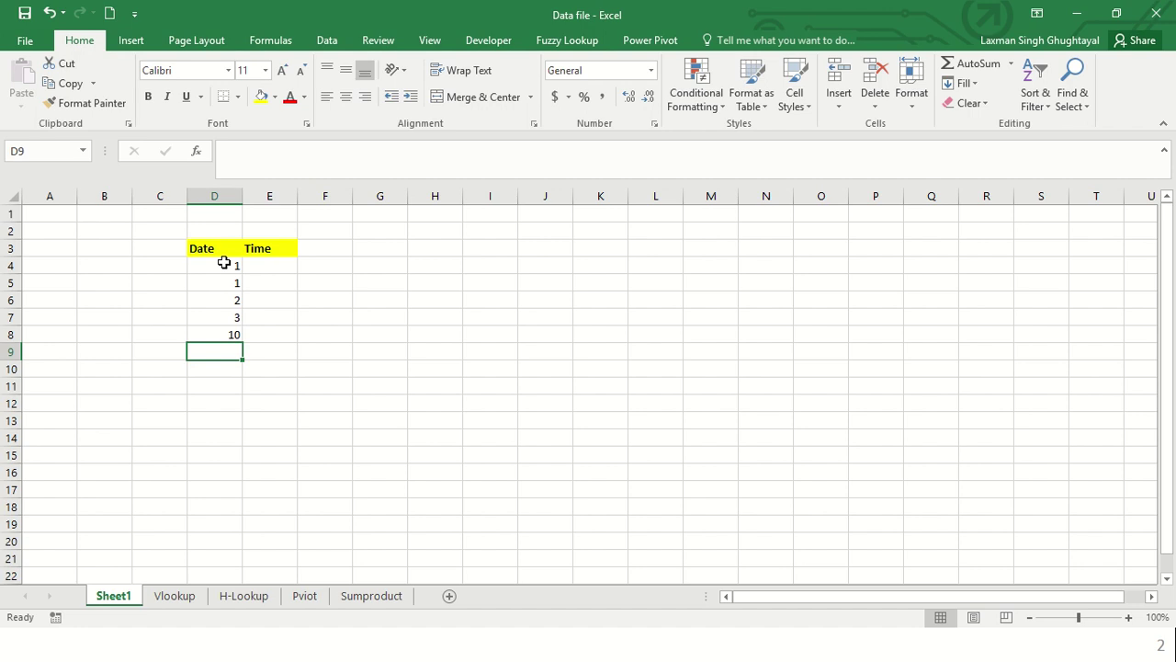
- Continue the Date column with A, X, Y, 123, 432 and AXC
{"action": "type", "text": "A"}
{"action": "key", "text": "Return"}
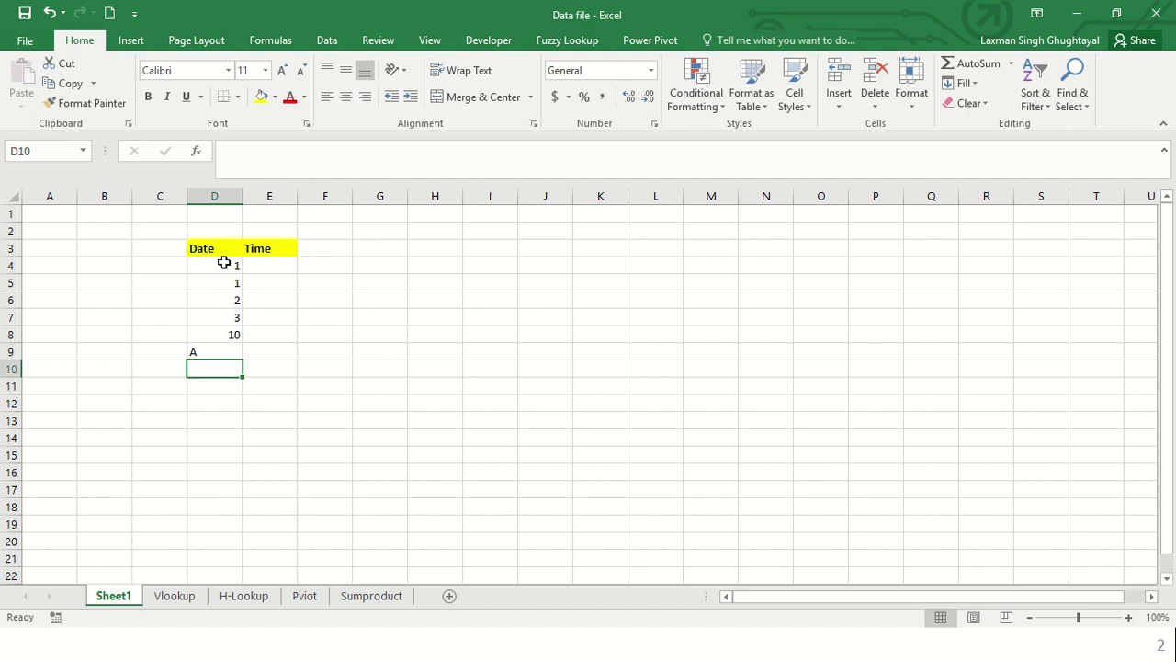
{"action": "type", "text": "X"}
{"action": "key", "text": "Return"}
{"action": "type", "text": "Y"}
{"action": "key", "text": "Return"}
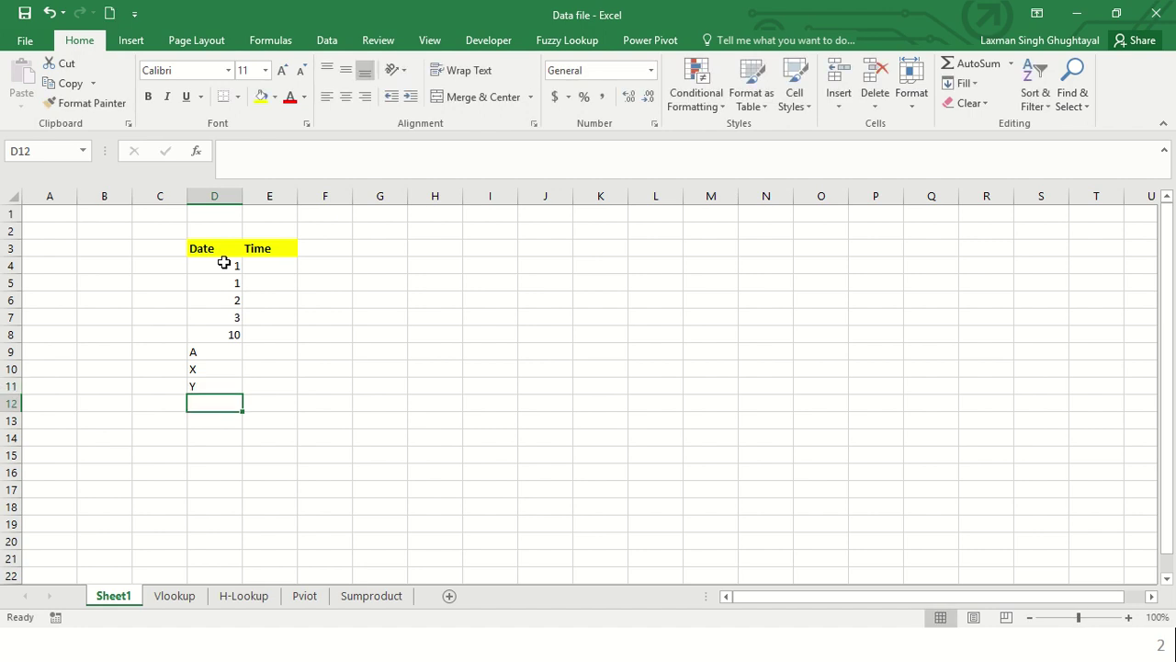
{"action": "type", "text": "123"}
{"action": "key", "text": "Return"}
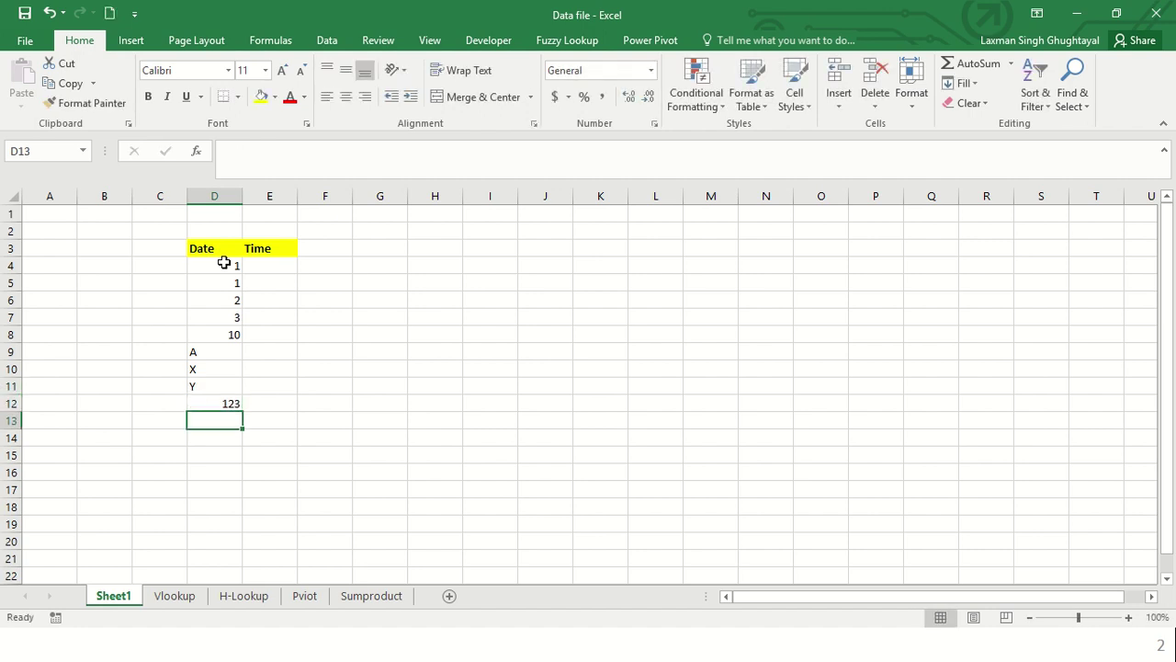
{"action": "type", "text": "432"}
{"action": "key", "text": "Return"}
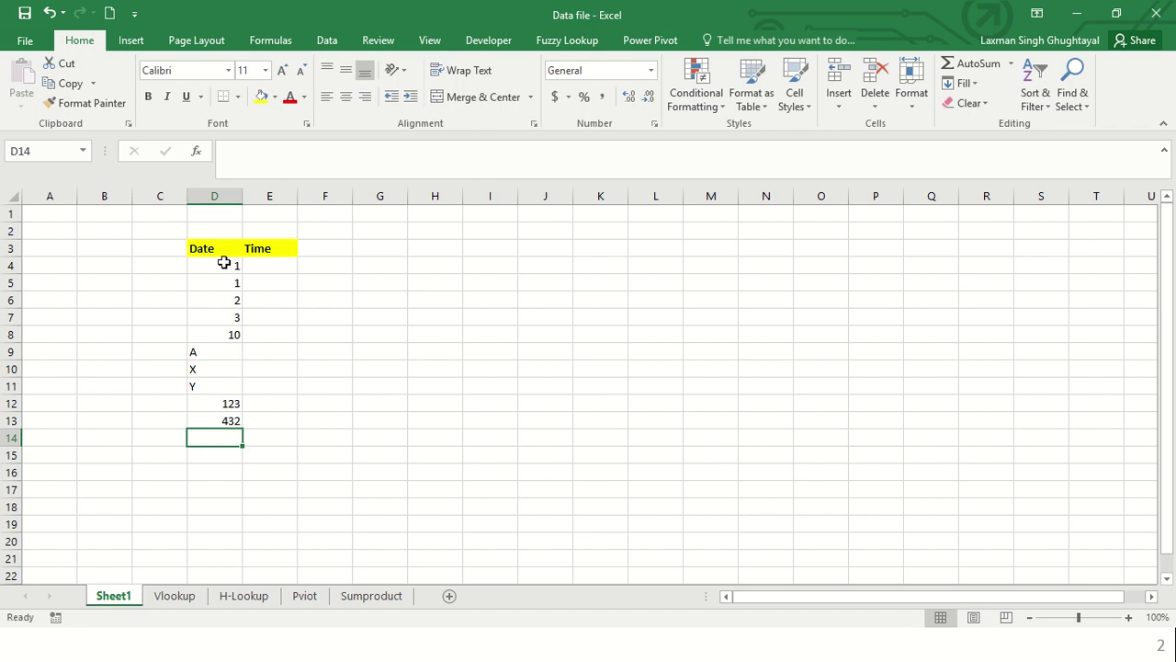
{"action": "type", "text": "a"}
{"action": "key", "text": "BackSpace"}
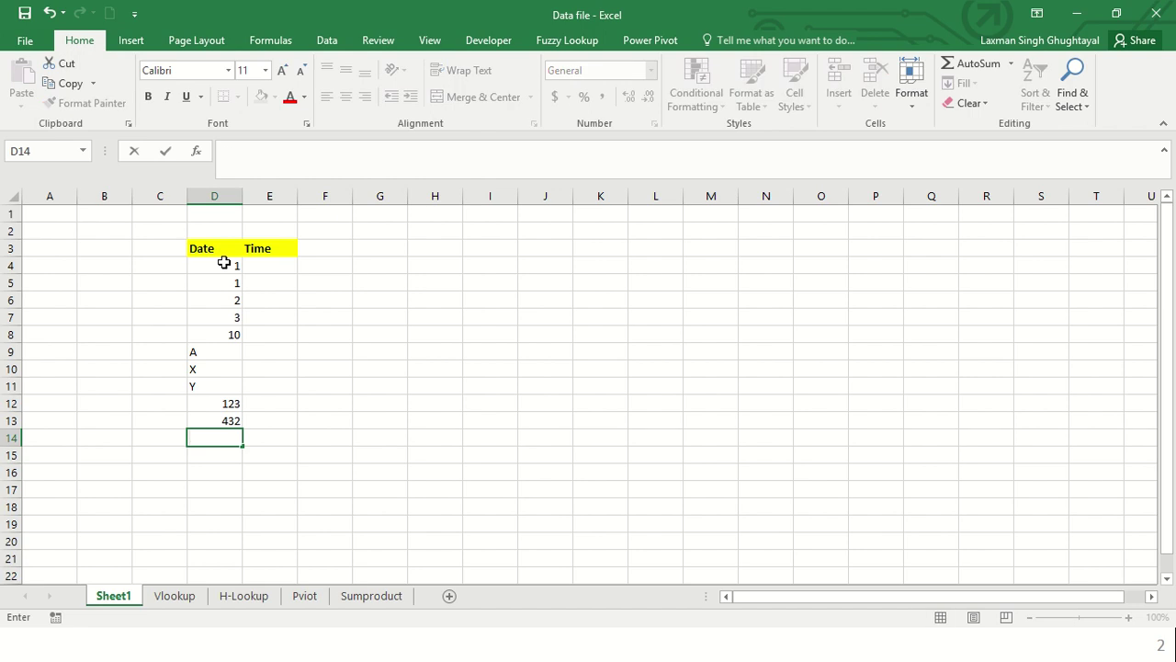
{"action": "type", "text": "AXC"}
{"action": "key", "text": "Return"}
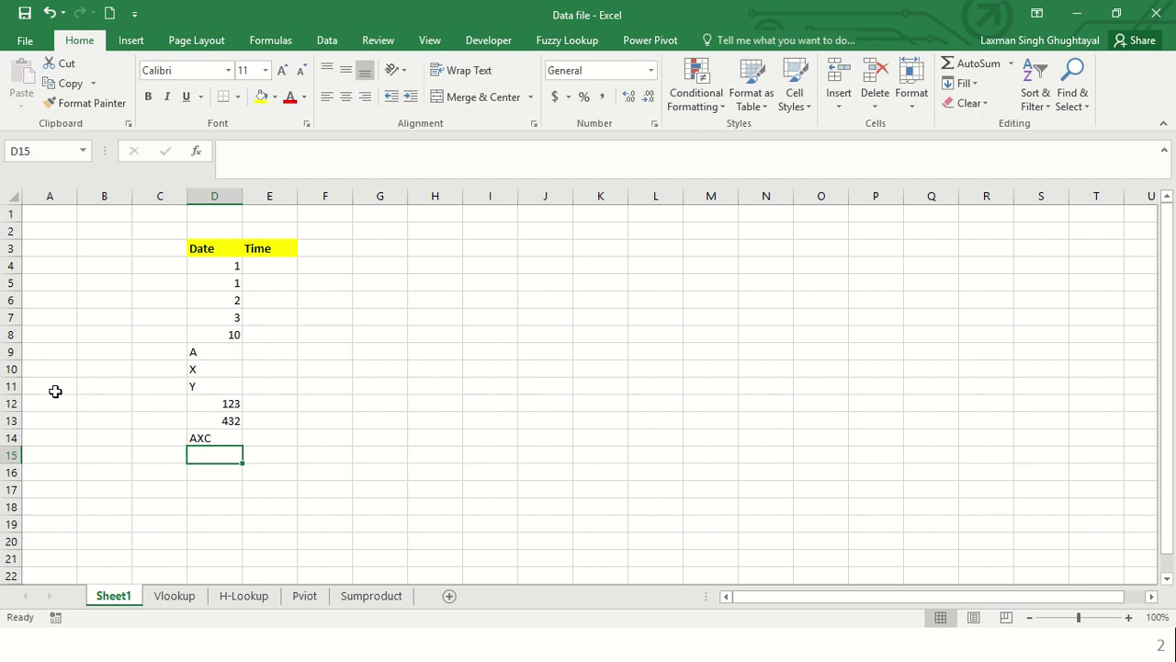
- Centre the Date heading and its entries in D3:D14 horizontally
{"action": "left_click", "coordinate": [210, 193]}
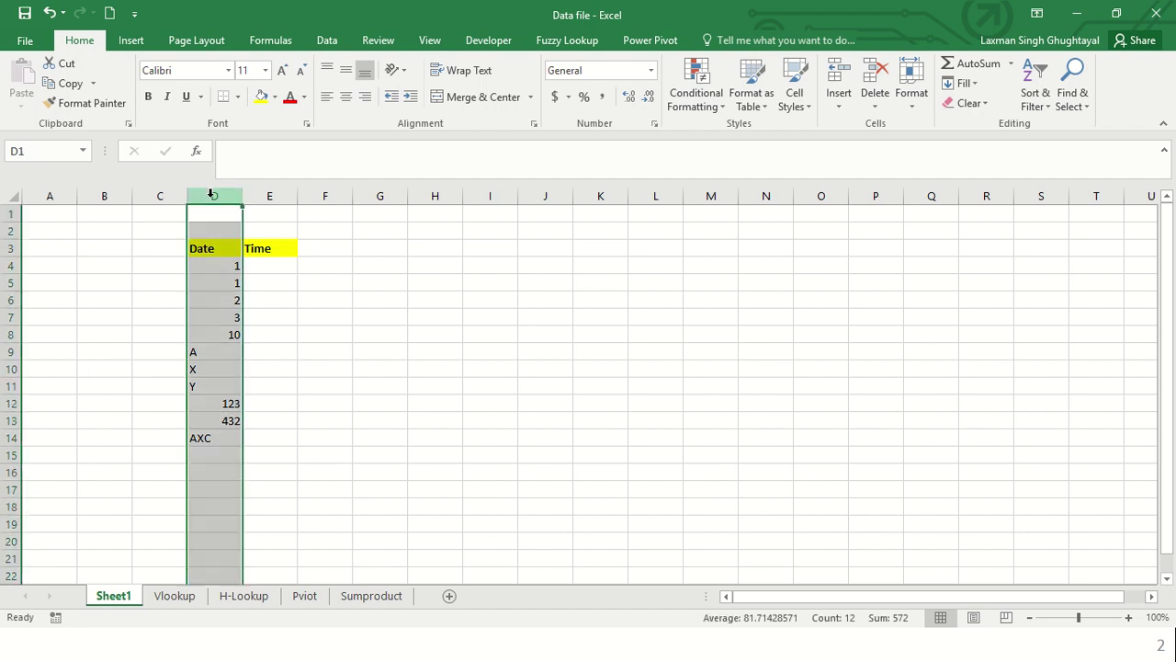
{"action": "left_click", "coordinate": [216, 249]}
{"action": "key", "text": "ctrl+shift+Down"}
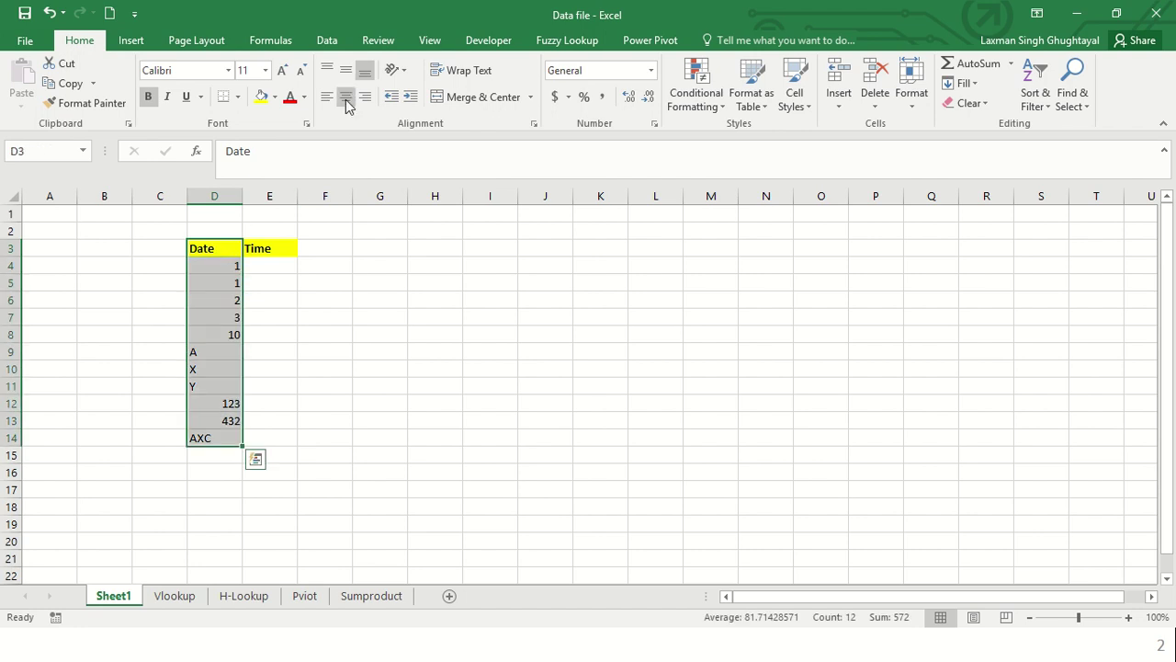
{"action": "left_click", "coordinate": [345, 99]}
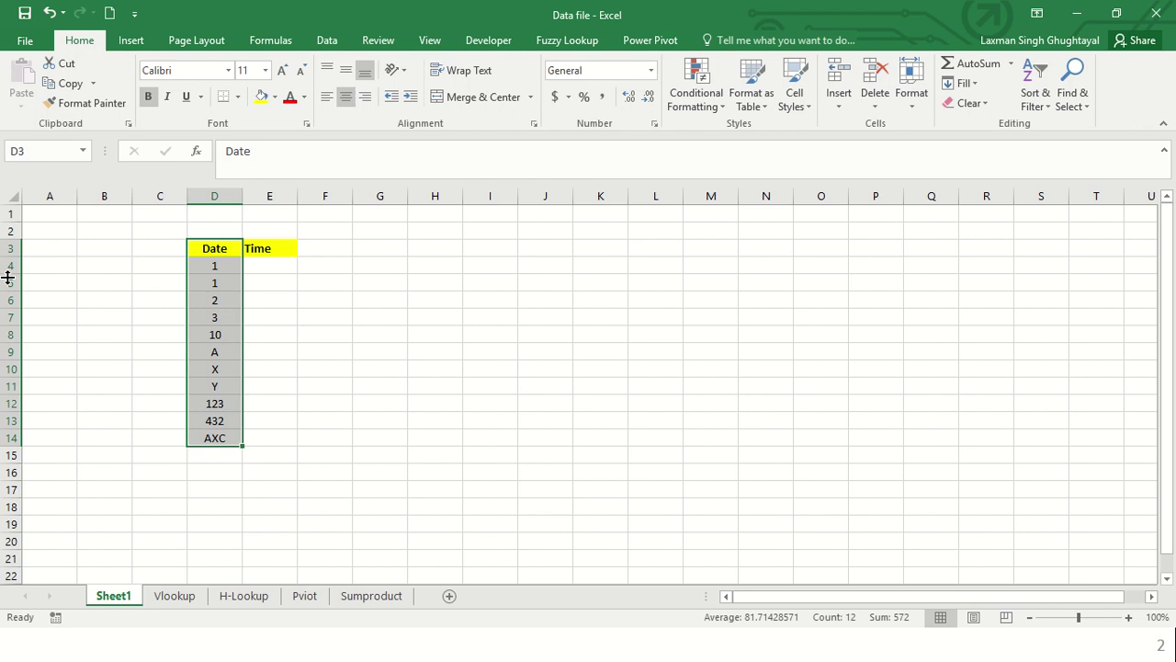
- Make row 4 taller and vertically centre the Date column values with Middle Align
{"action": "left_click_drag", "start_coordinate": [7, 274], "coordinate": [7, 310]}
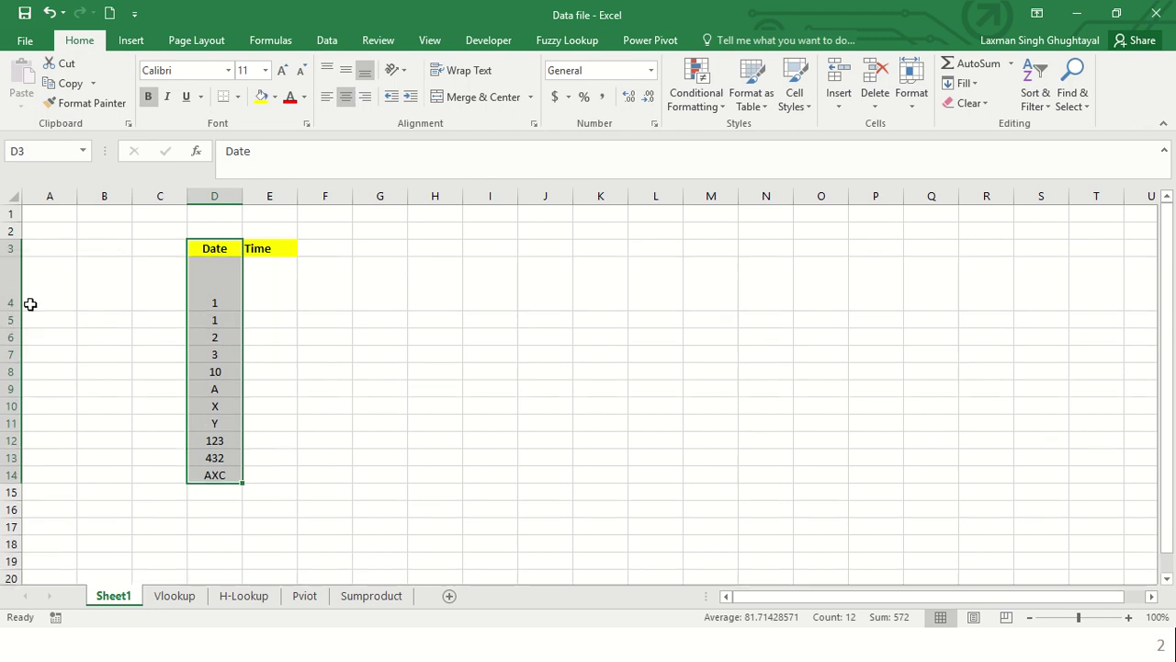
{"action": "left_click", "coordinate": [304, 282]}
{"action": "left_click_drag", "start_coordinate": [217, 244], "coordinate": [211, 477]}
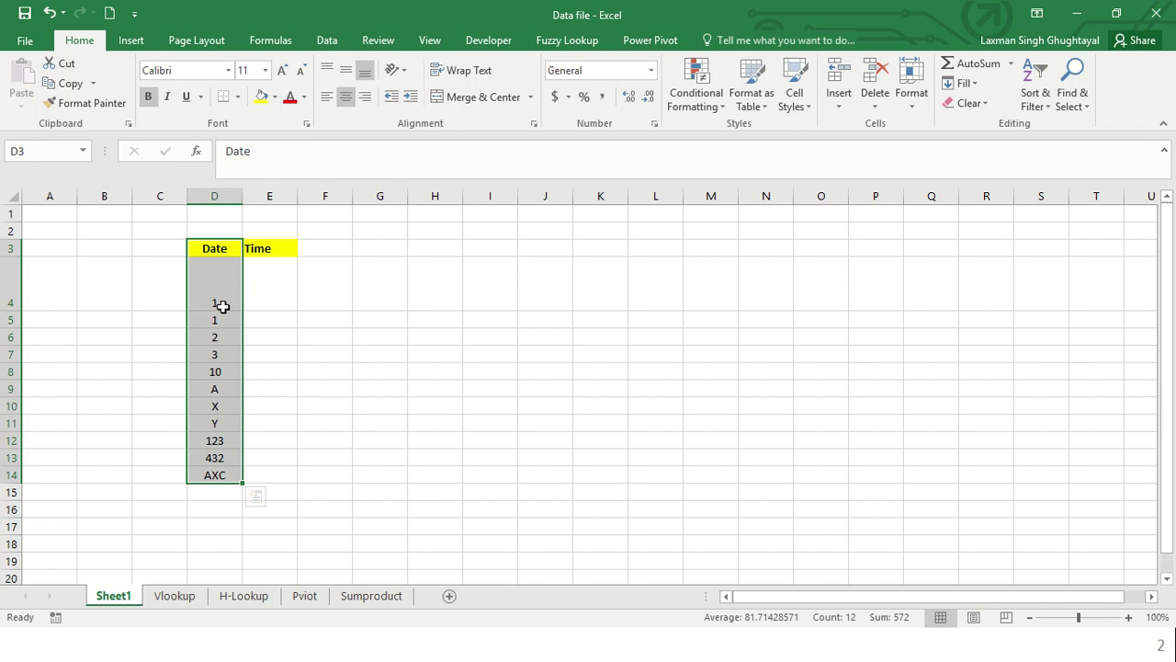
{"action": "left_click", "coordinate": [340, 75]}
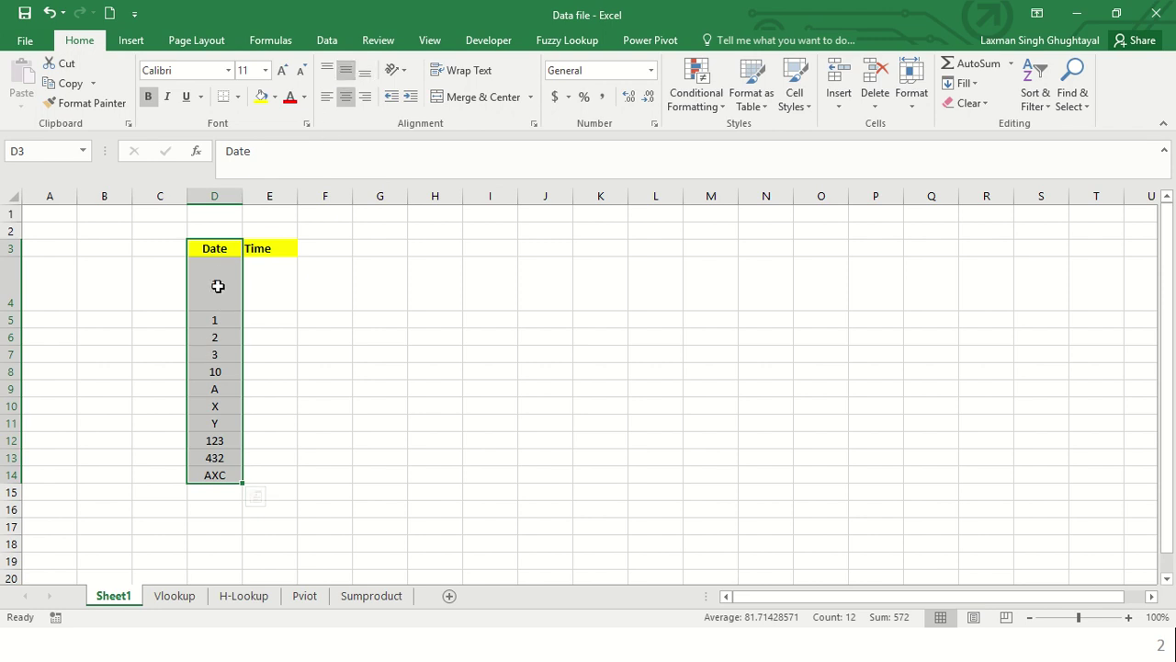
{"action": "left_click", "coordinate": [324, 71]}
{"action": "left_click", "coordinate": [346, 78]}
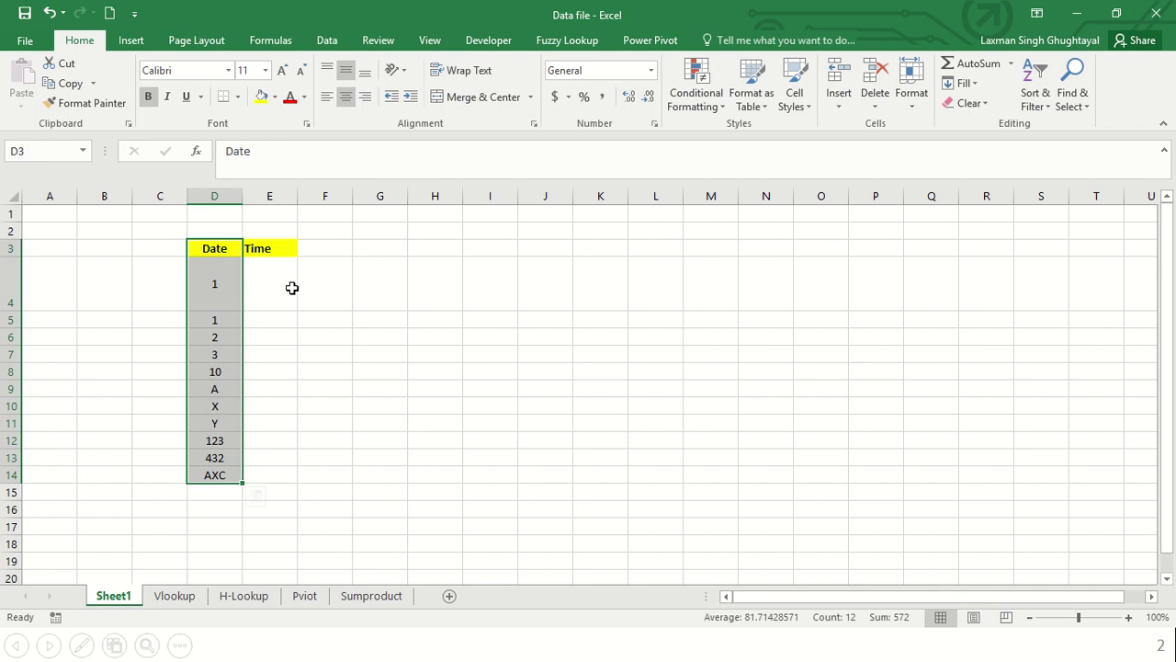
- Enter 'My Name is Laxman' in F5 and 'Hi' in G5
{"action": "left_click", "coordinate": [329, 281]}
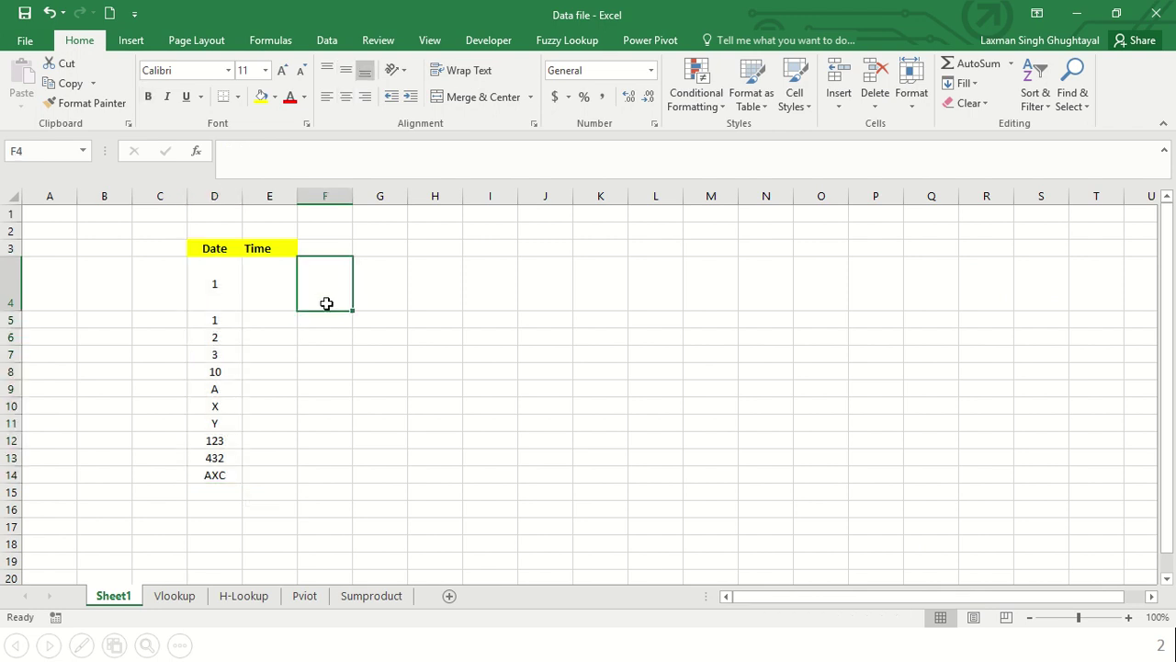
{"action": "left_click", "coordinate": [327, 323]}
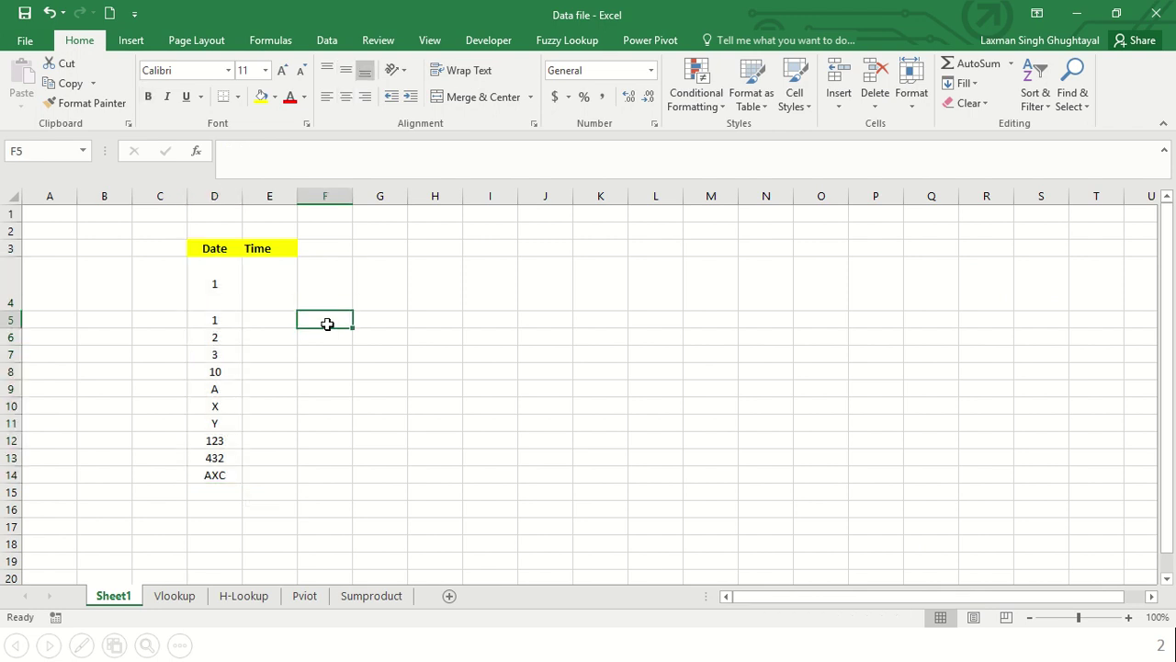
{"action": "type", "text": "My Name is Laxman"}
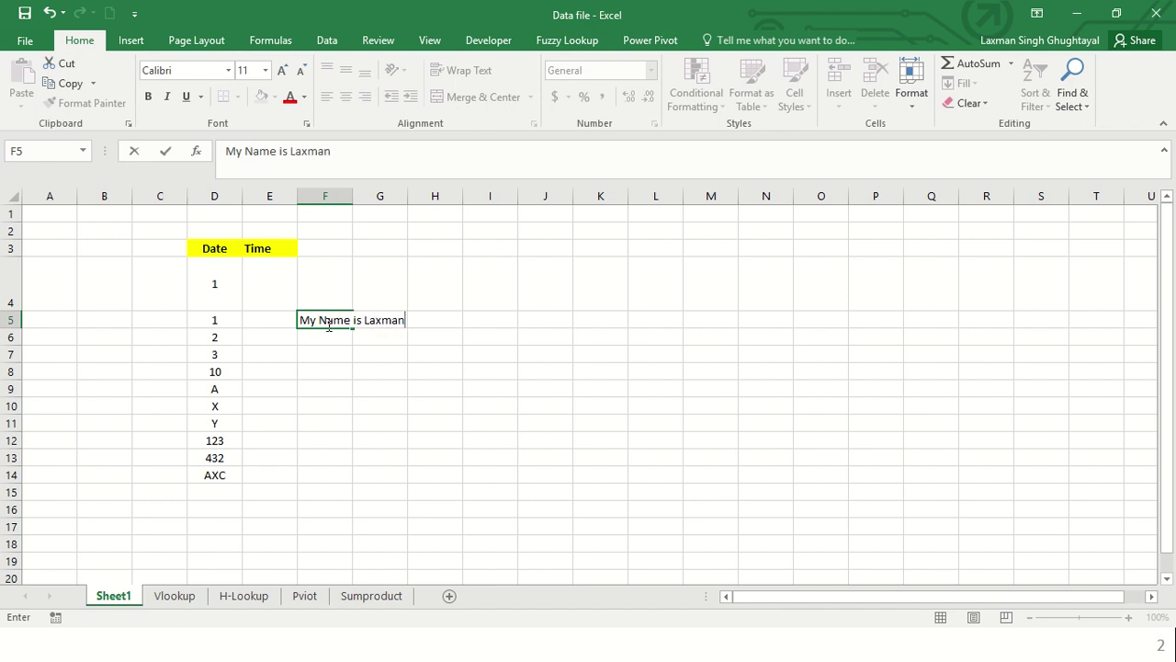
{"action": "key", "text": "Return"}
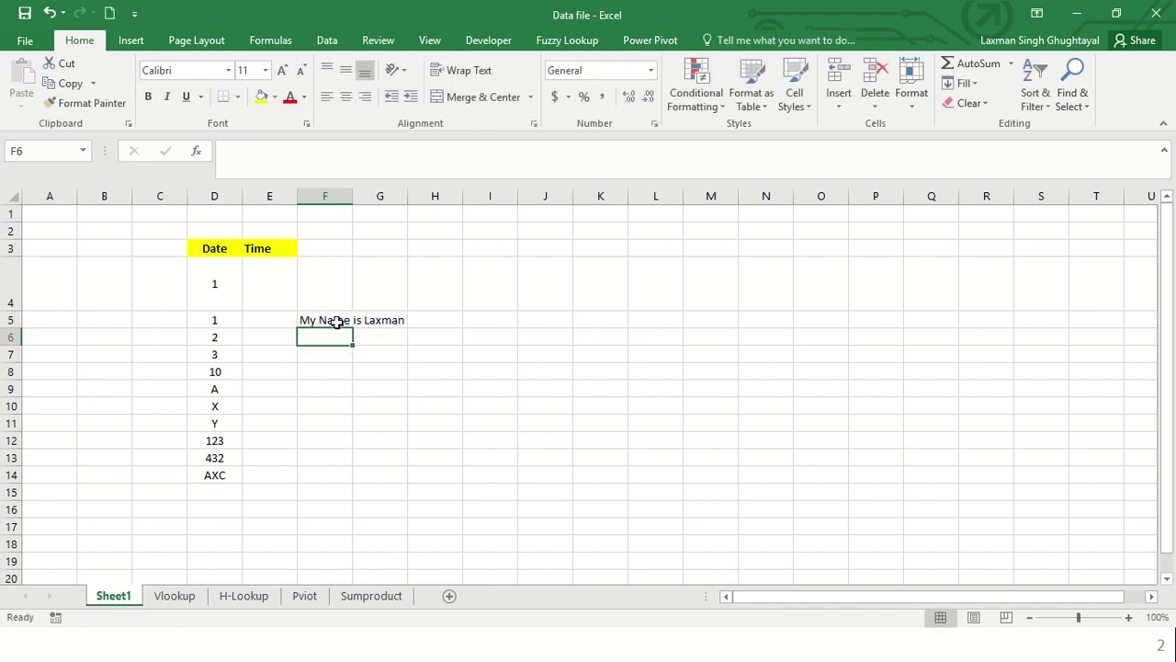
{"action": "left_click", "coordinate": [385, 321]}
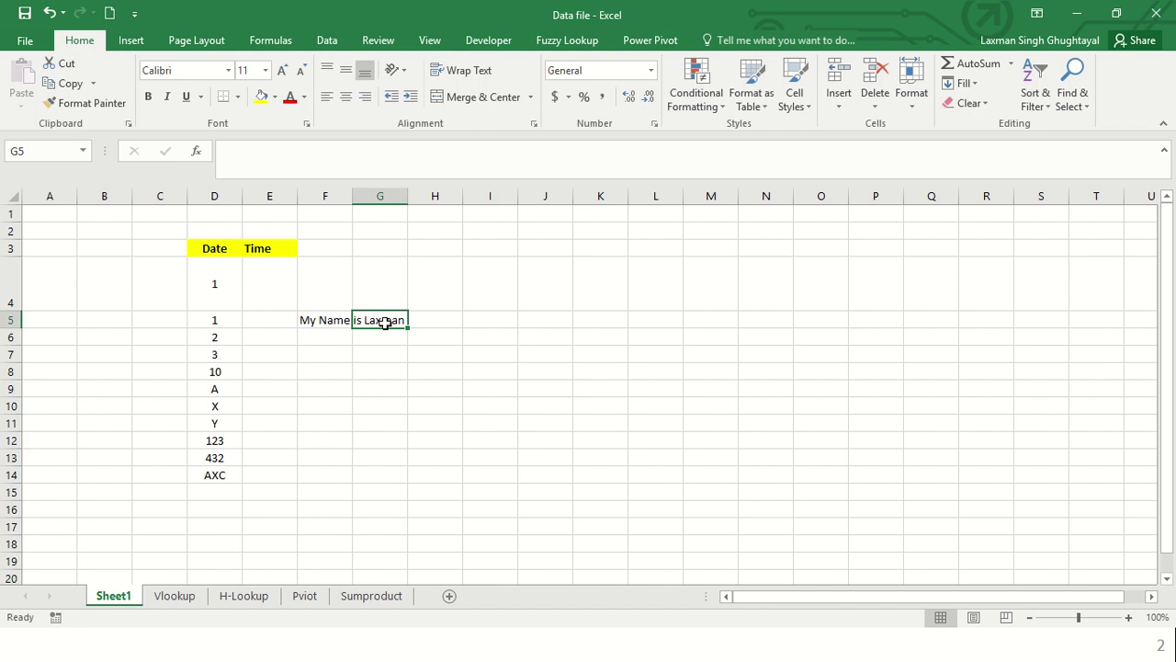
{"action": "type", "text": "Hi"}
{"action": "key", "text": "Return"}
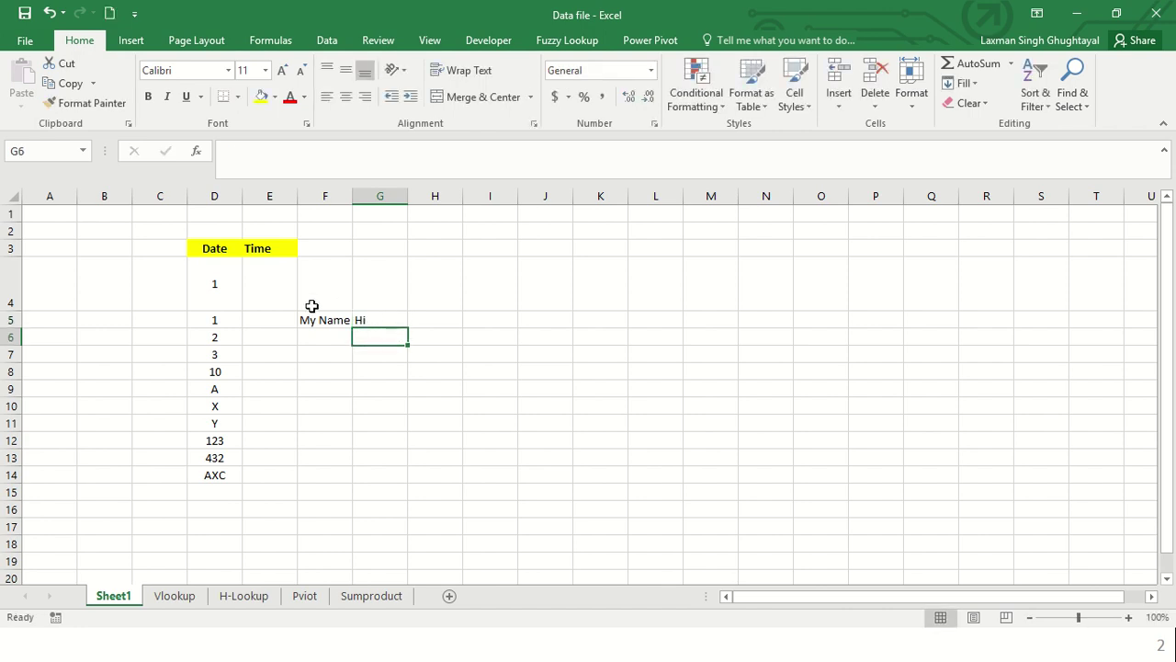
{"action": "left_click", "coordinate": [325, 321]}
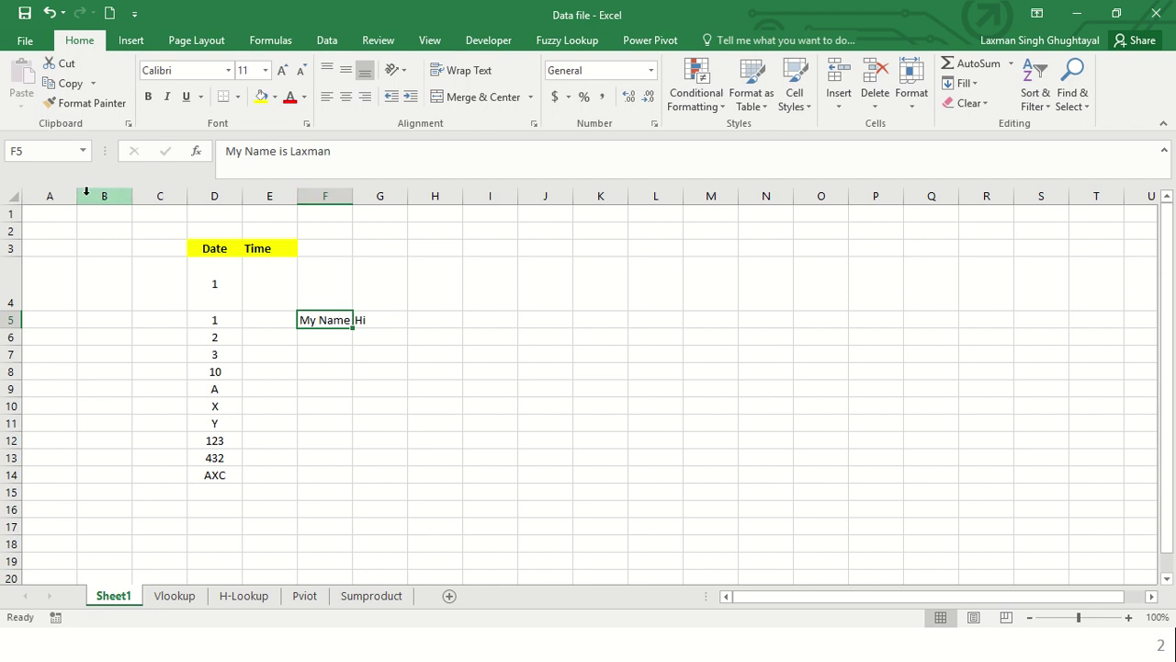
- Turn on Wrap Text for the whole sheet so F5's sentence spans three lines
{"action": "left_click", "coordinate": [12, 193]}
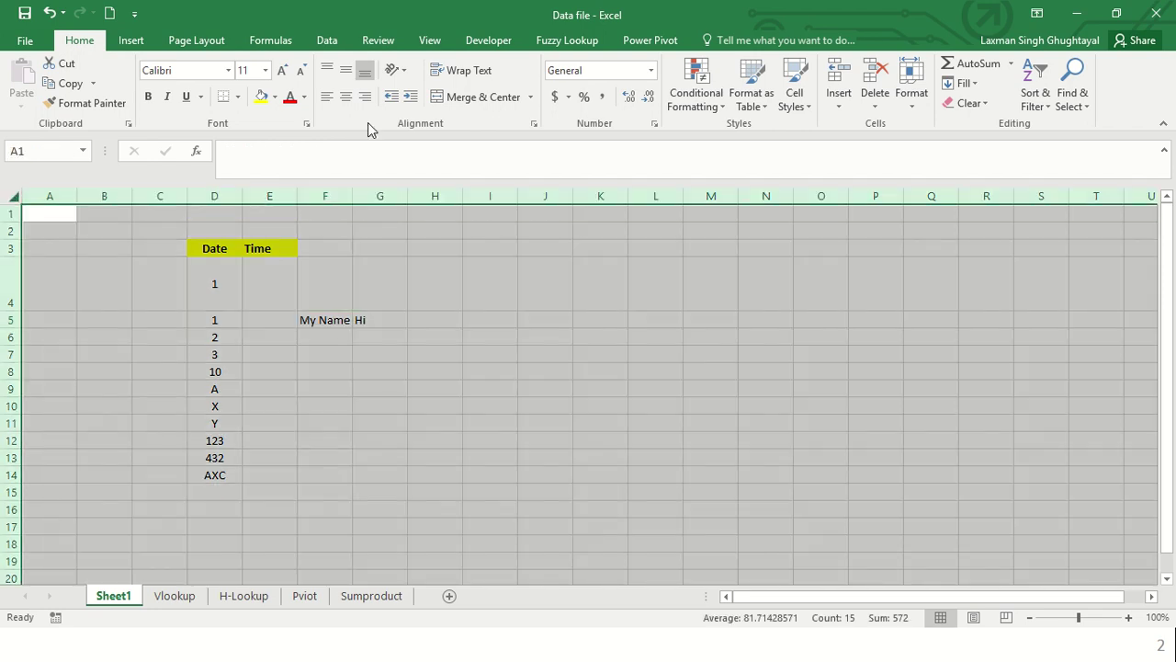
{"action": "left_click", "coordinate": [458, 74]}
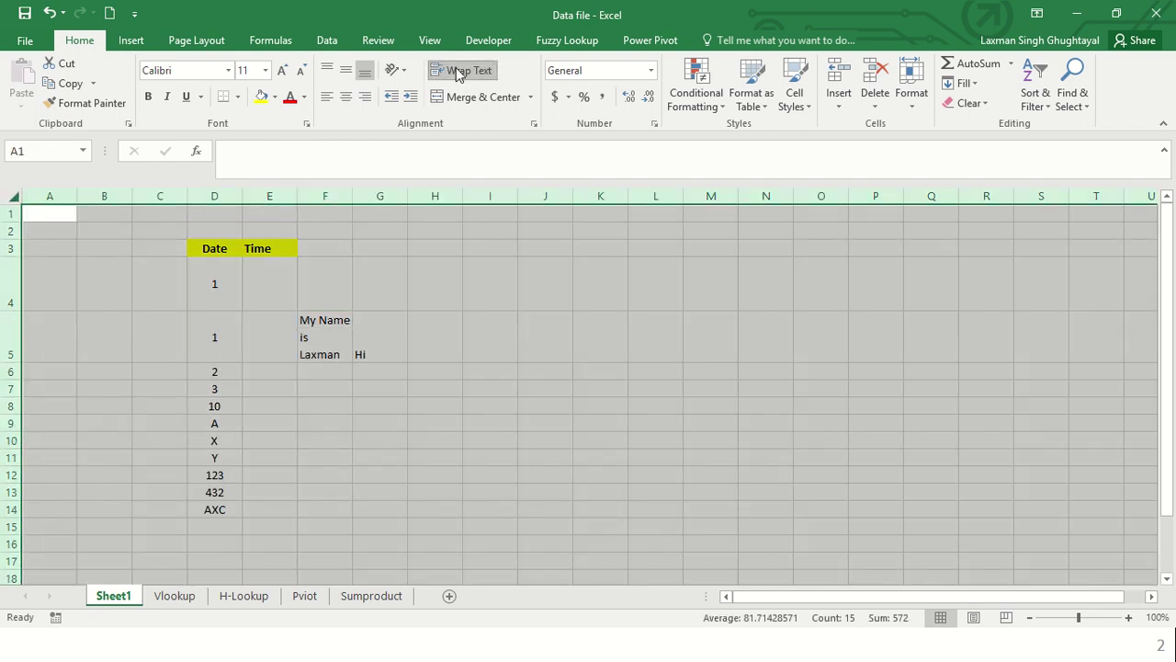
{"action": "left_click", "coordinate": [337, 343]}
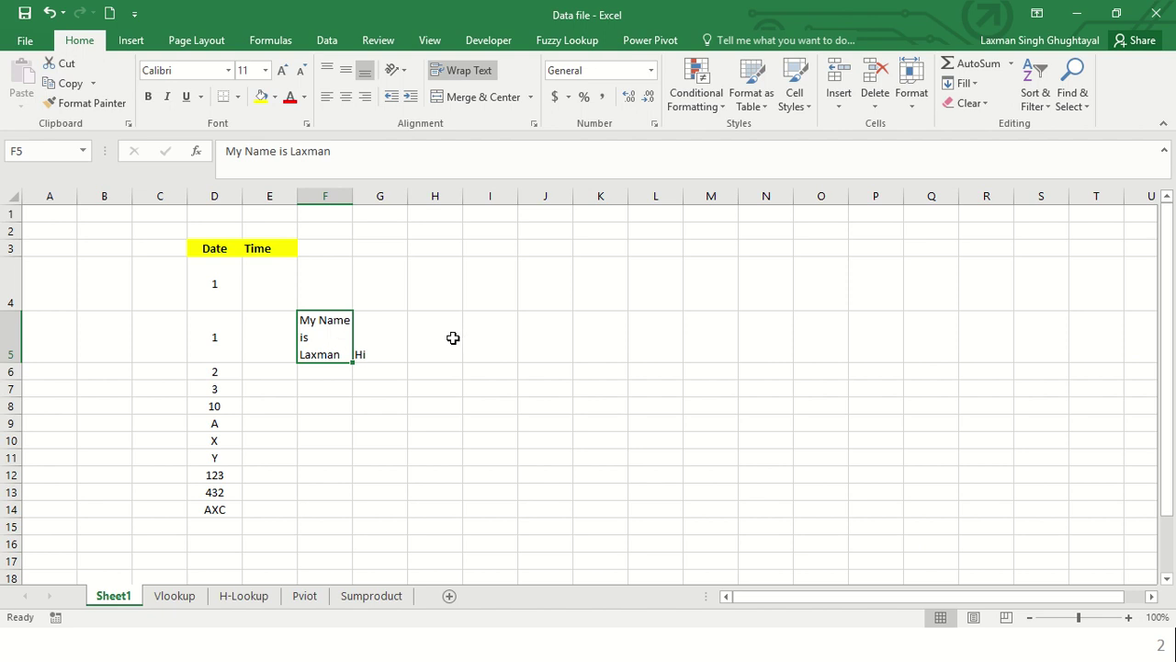
- Merge and centre H5:J5 into one cell, leaving it empty
{"action": "left_click_drag", "start_coordinate": [455, 337], "coordinate": [529, 333]}
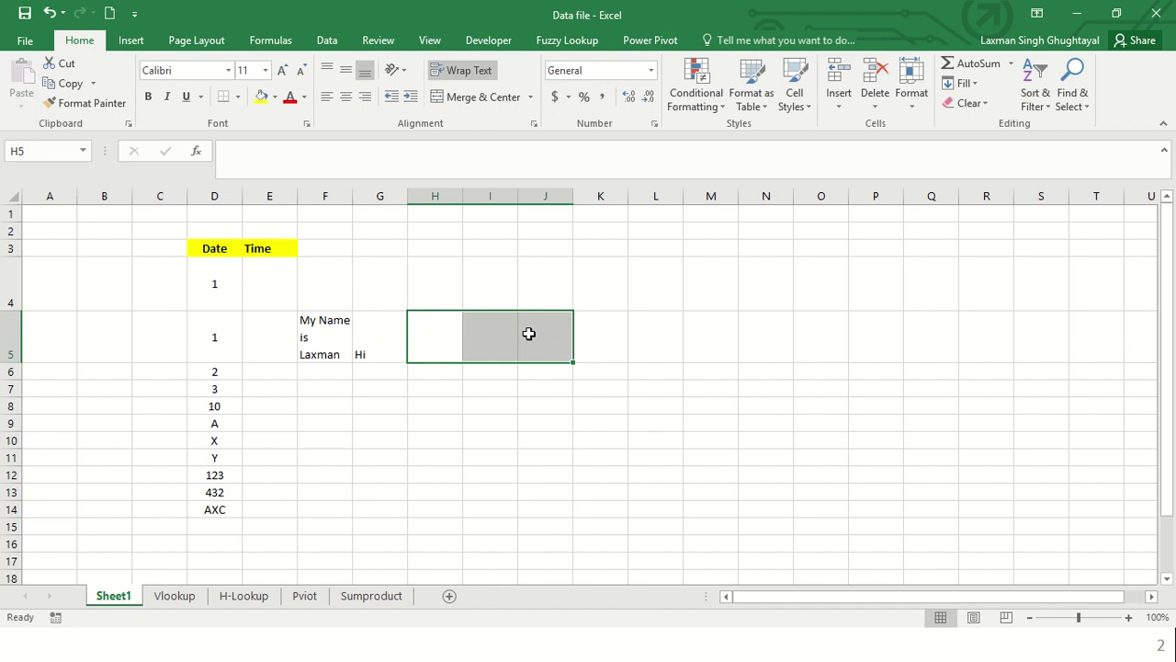
{"action": "left_click", "coordinate": [465, 98]}
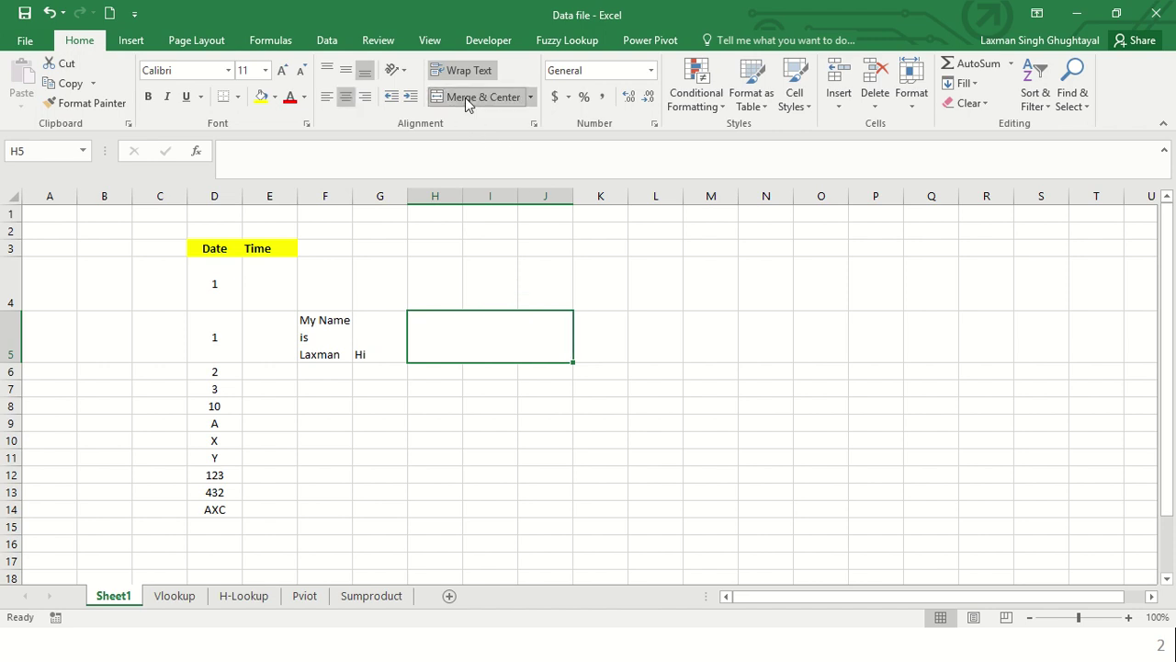
{"action": "double_click", "coordinate": [485, 338]}
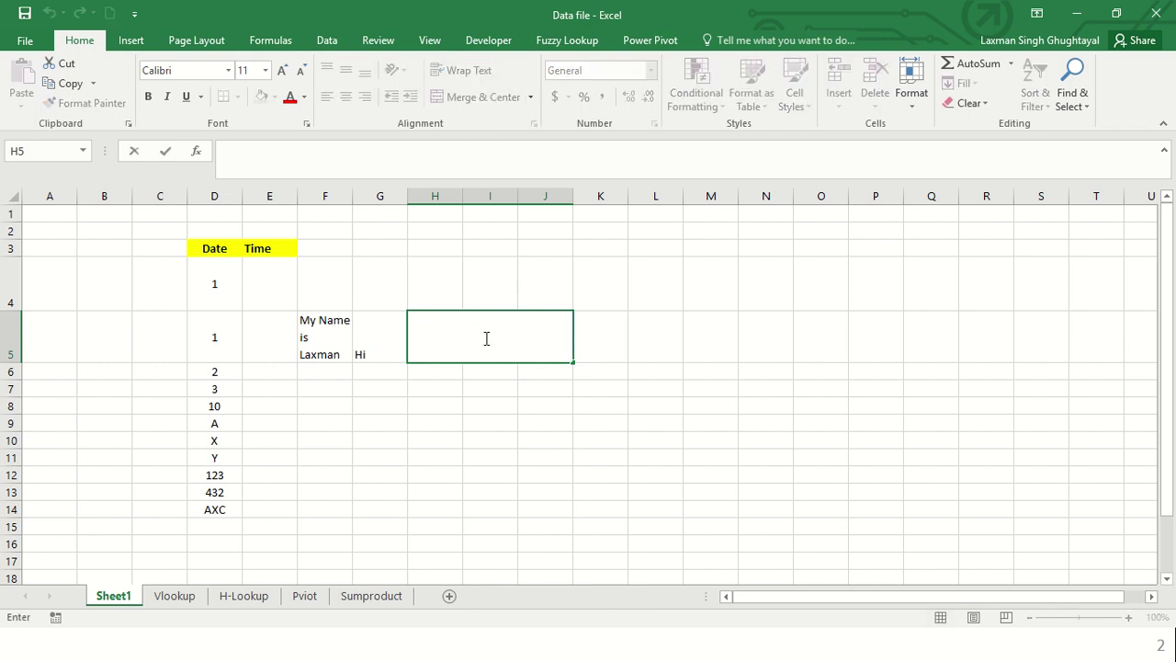
{"action": "key", "text": "Escape"}
{"action": "key", "text": "Up"}
{"action": "key", "text": "Down"}
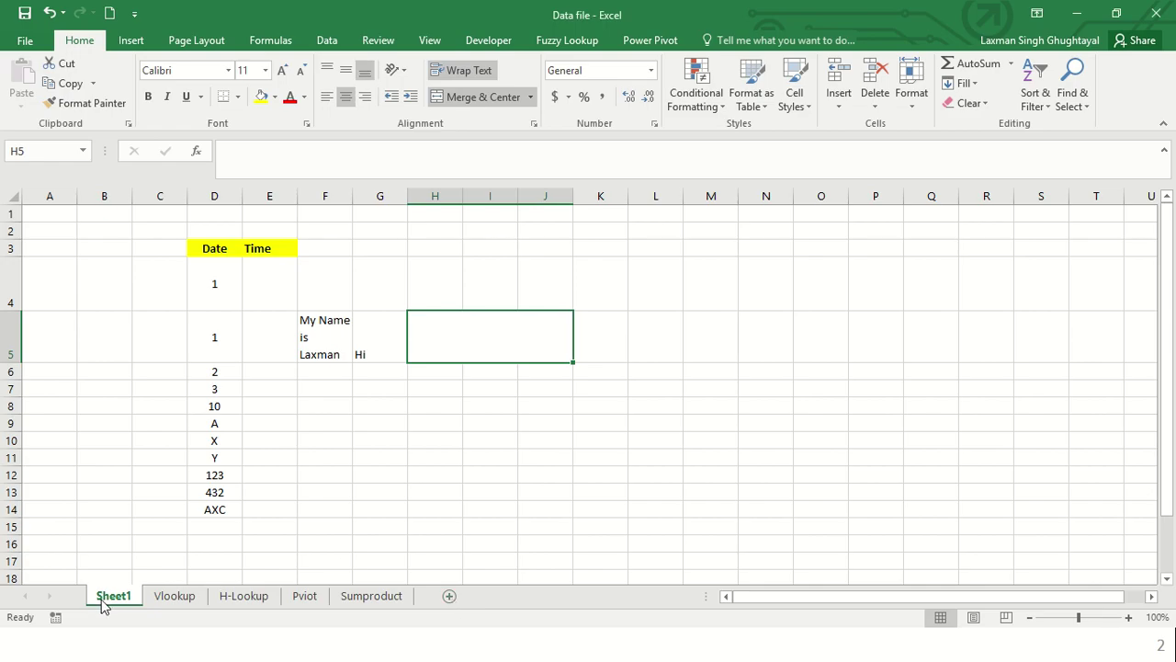
- Colour the Sheet1 tab dark blue, then view the Vlookup sheet and return
{"action": "right_click", "coordinate": [102, 605]}
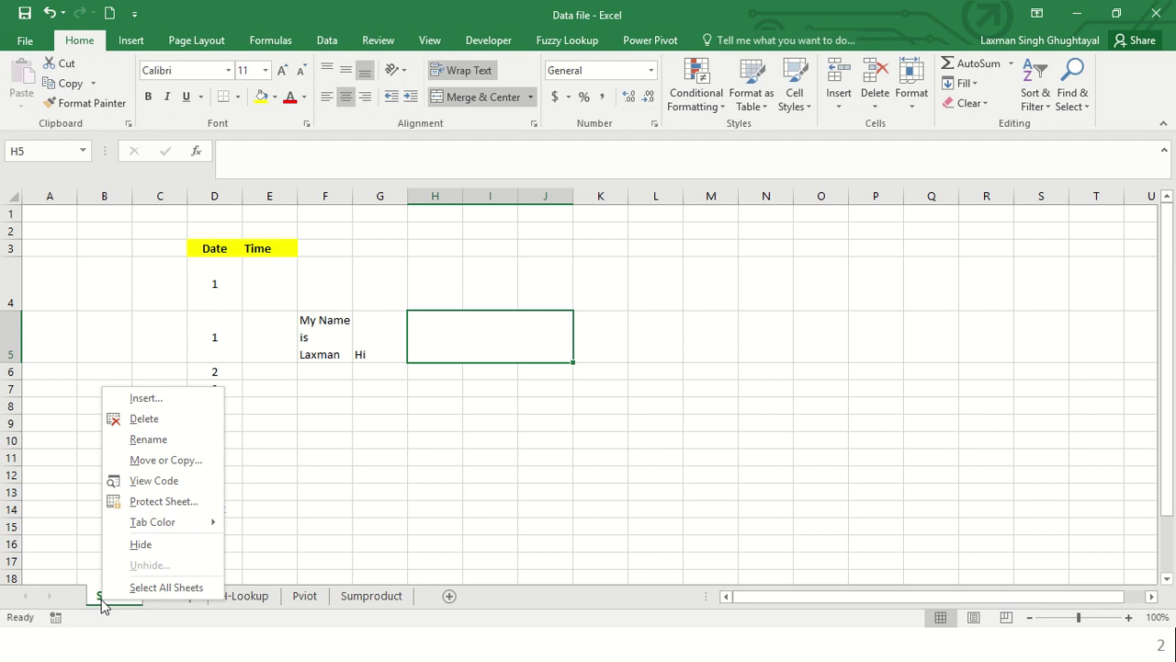
{"action": "mouse_move", "coordinate": [153, 521]}
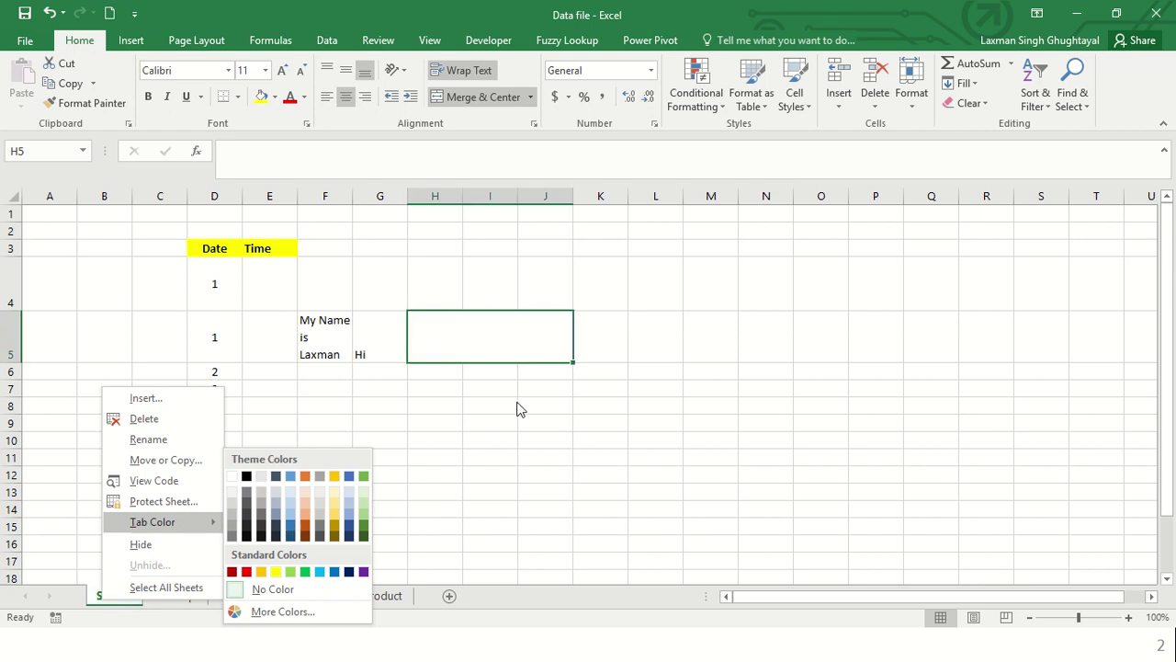
{"action": "left_click", "coordinate": [349, 572]}
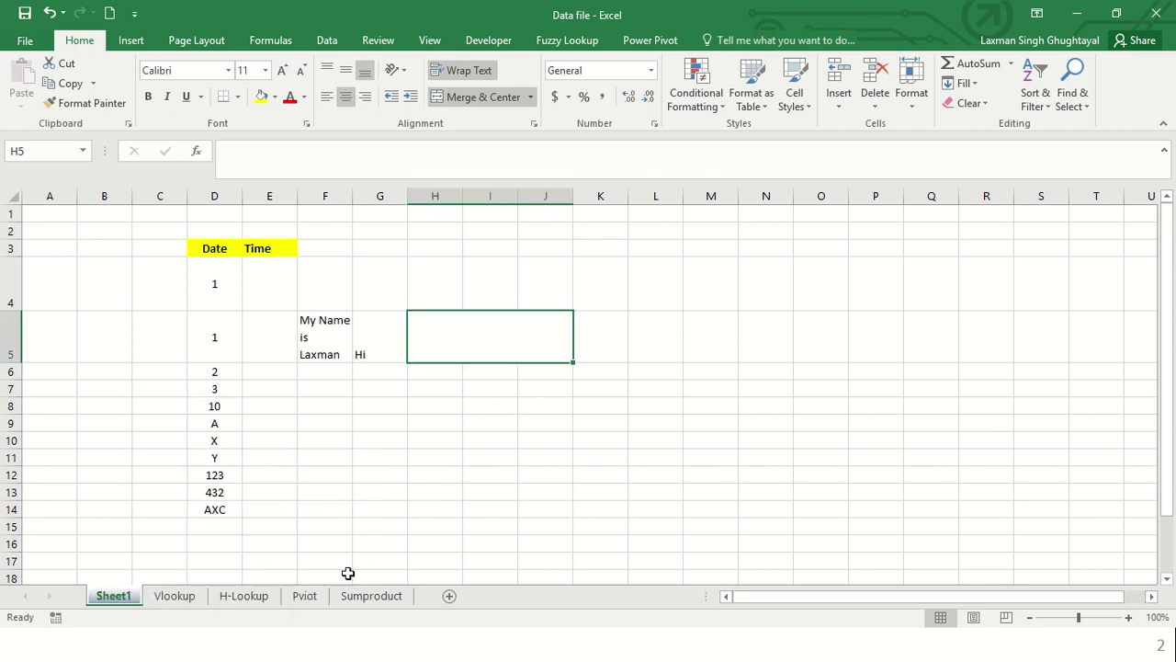
{"action": "left_click", "coordinate": [371, 506]}
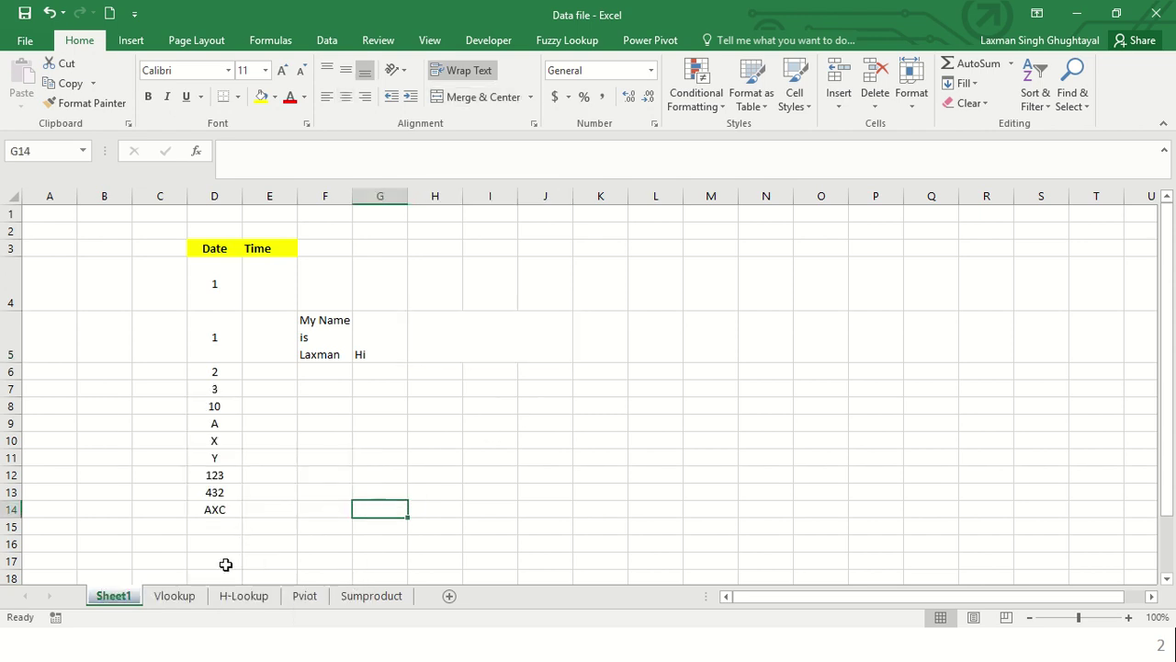
{"action": "left_click", "coordinate": [171, 605]}
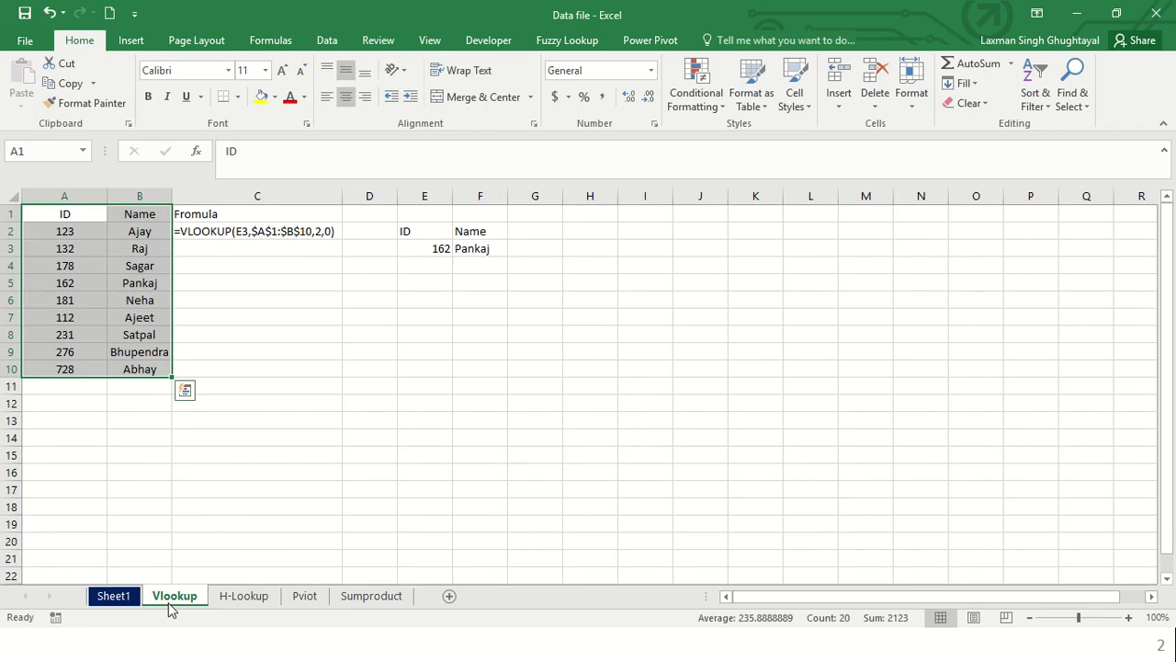
{"action": "left_click", "coordinate": [113, 599]}
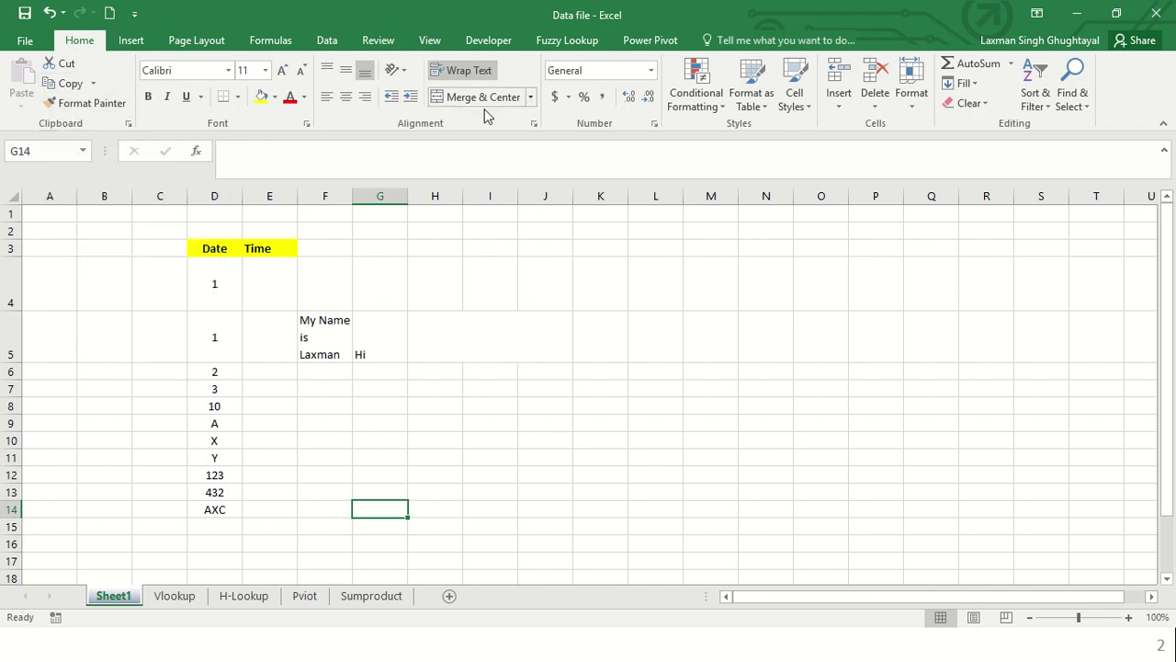
{"action": "left_click", "coordinate": [144, 43]}
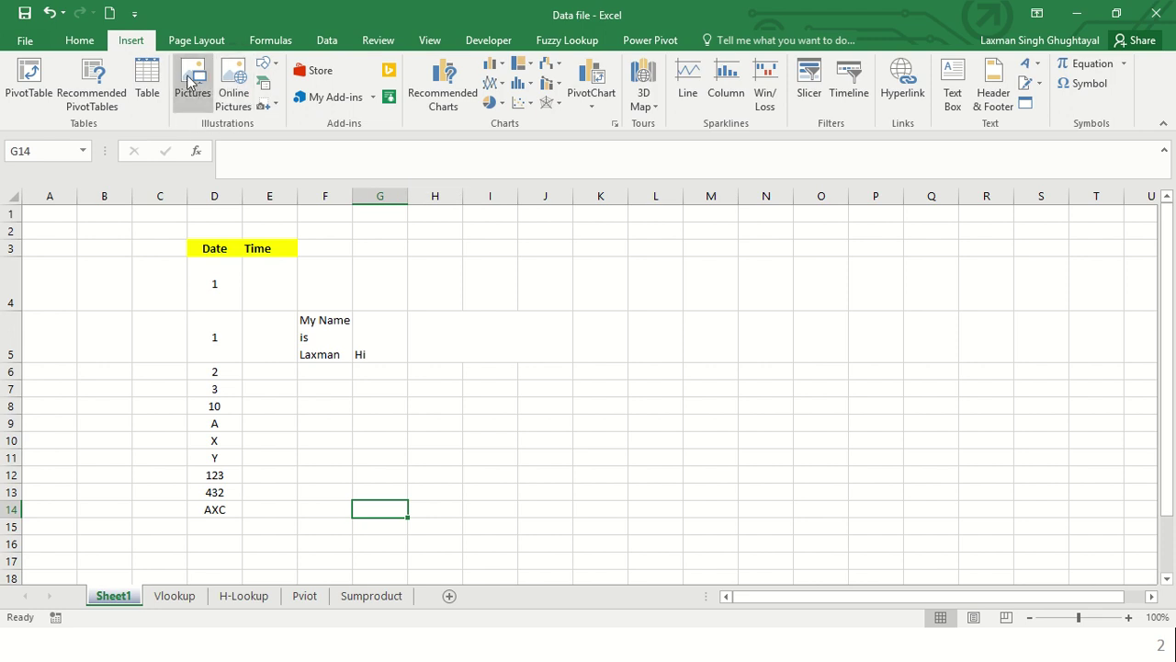
{"action": "left_click", "coordinate": [206, 48]}
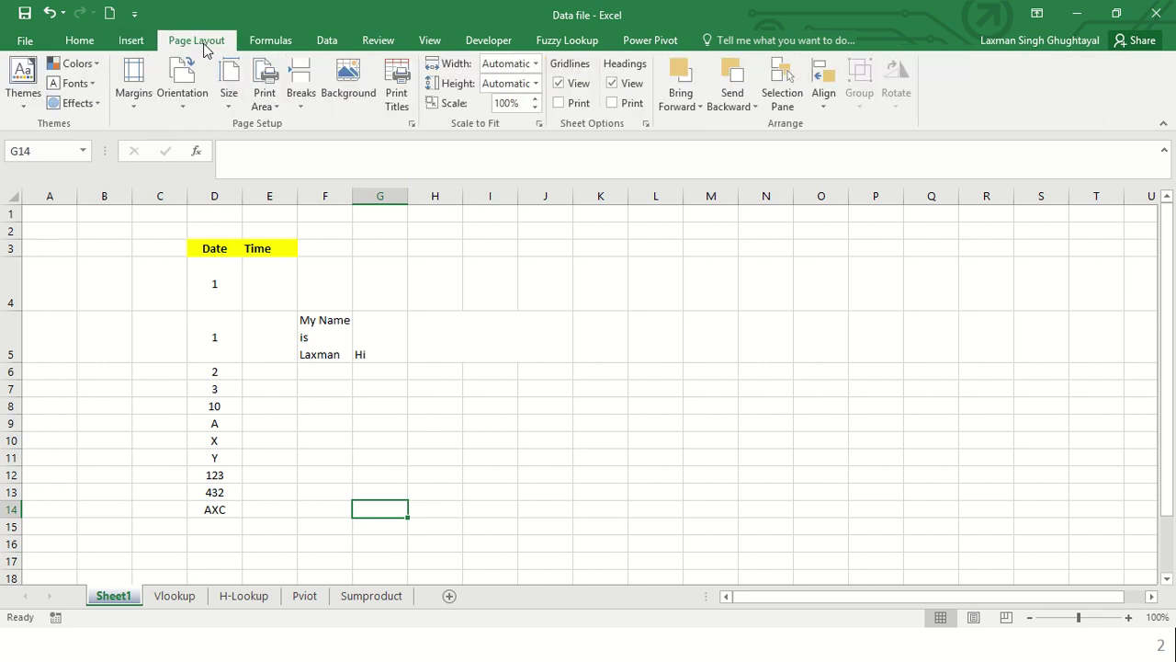
{"action": "left_click", "coordinate": [267, 44]}
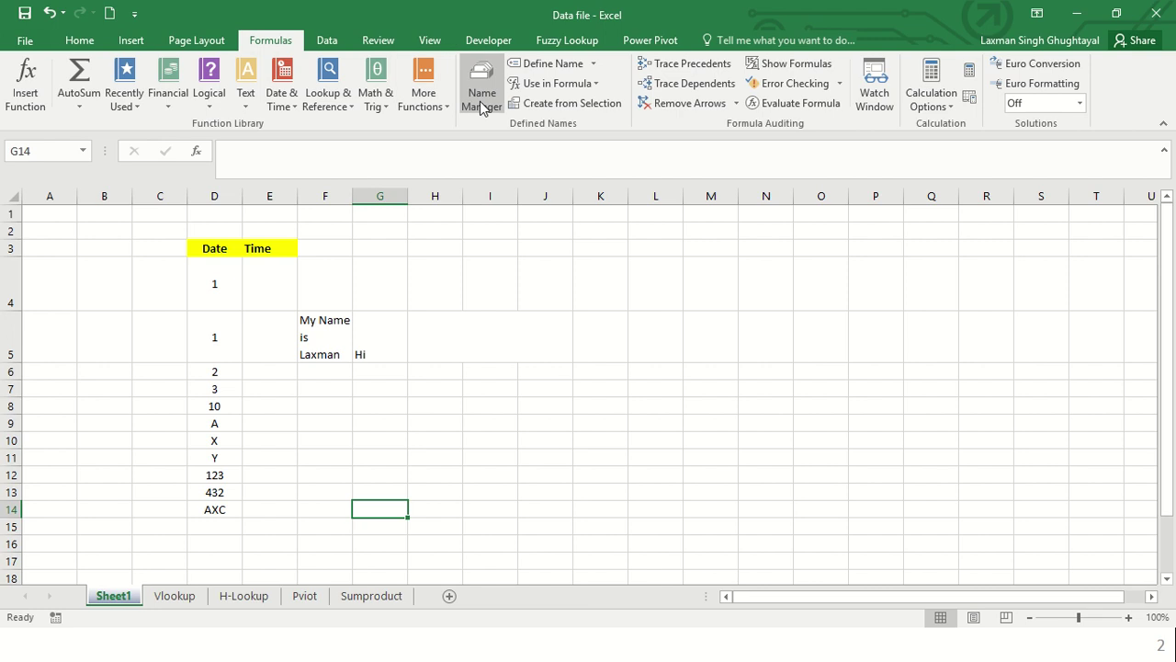
{"action": "left_click", "coordinate": [327, 42]}
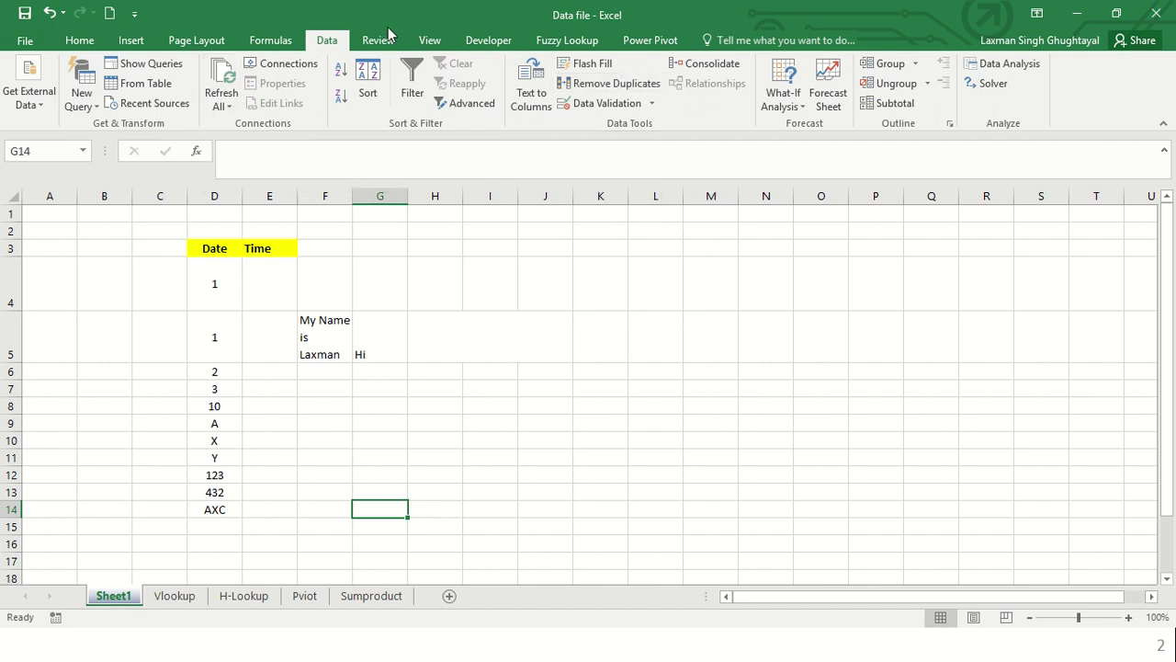
{"action": "left_click", "coordinate": [87, 42]}
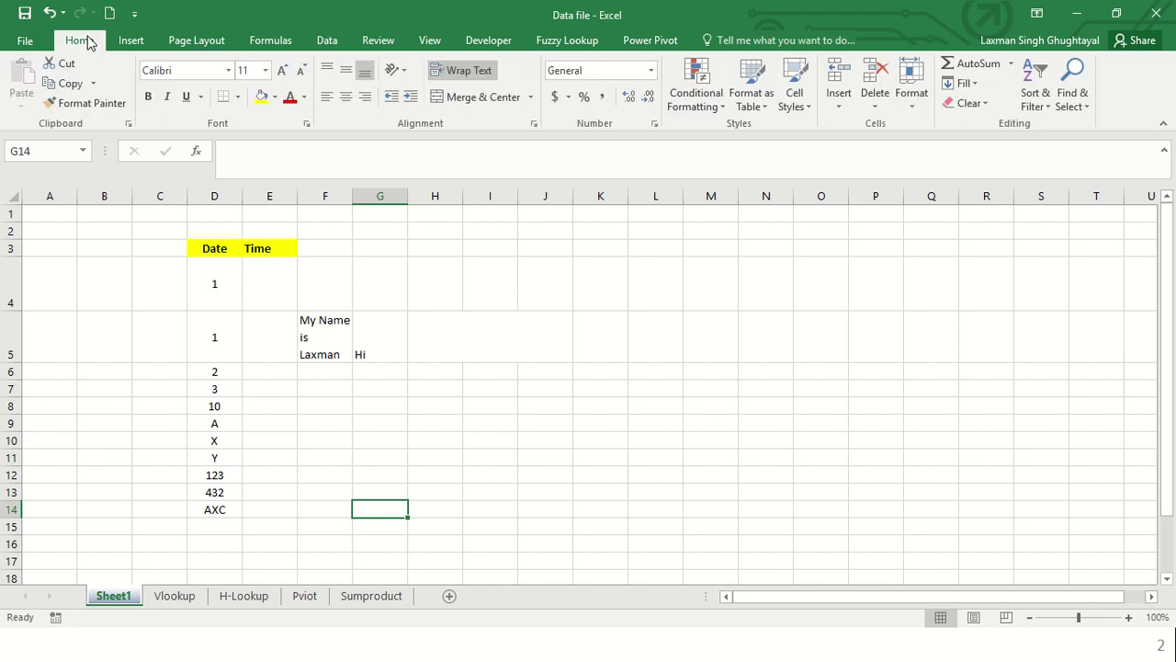